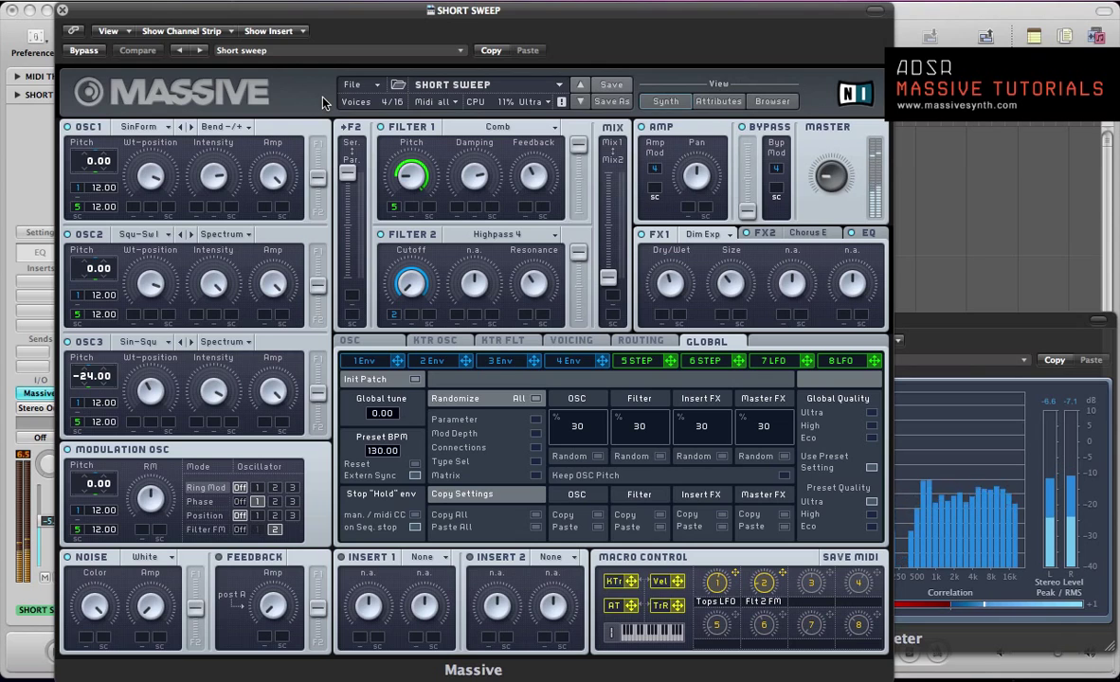
Review the Short Sweep preset's 1 Env, 6 Step and 2 Env pages
left_click(368, 363)
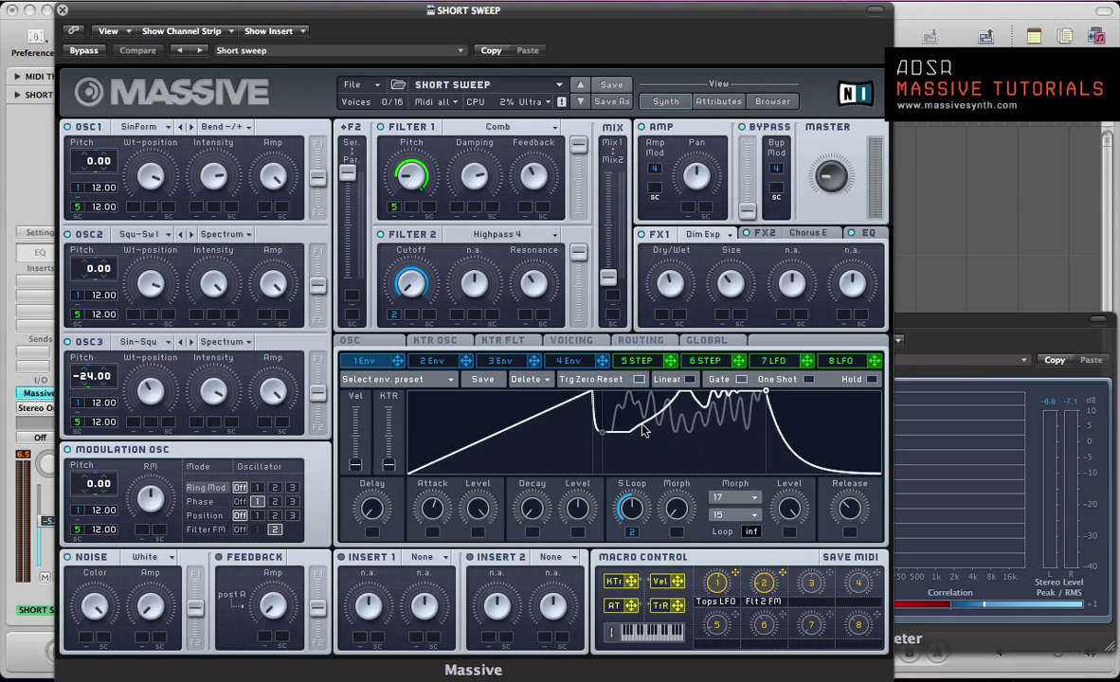
left_click(702, 364)
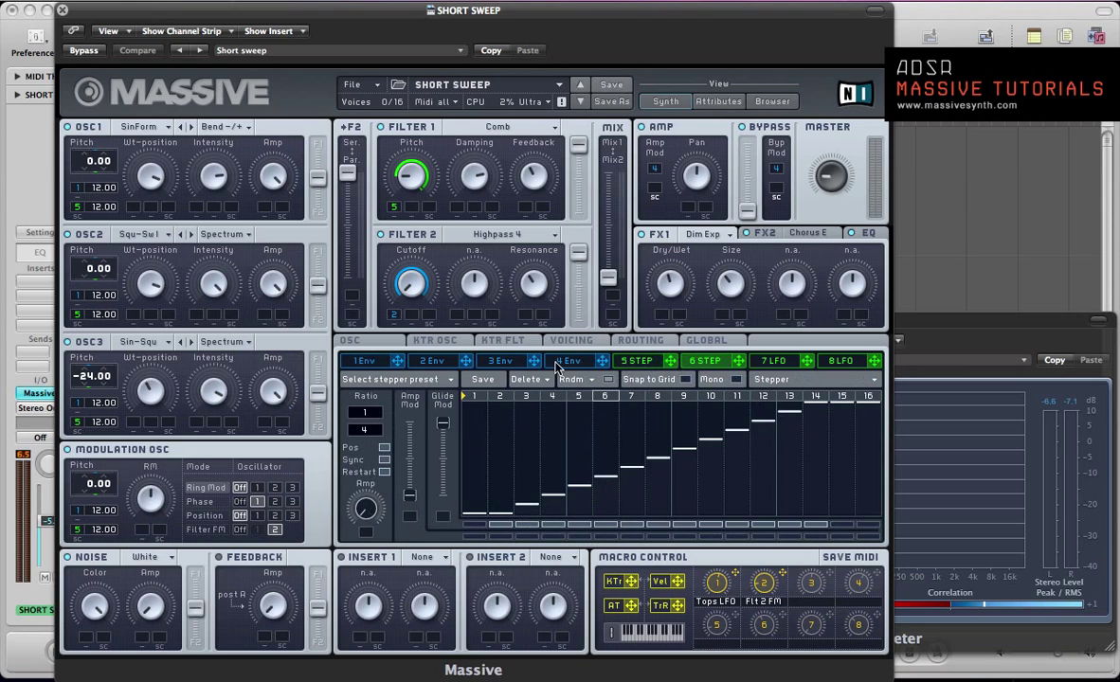
left_click(431, 363)
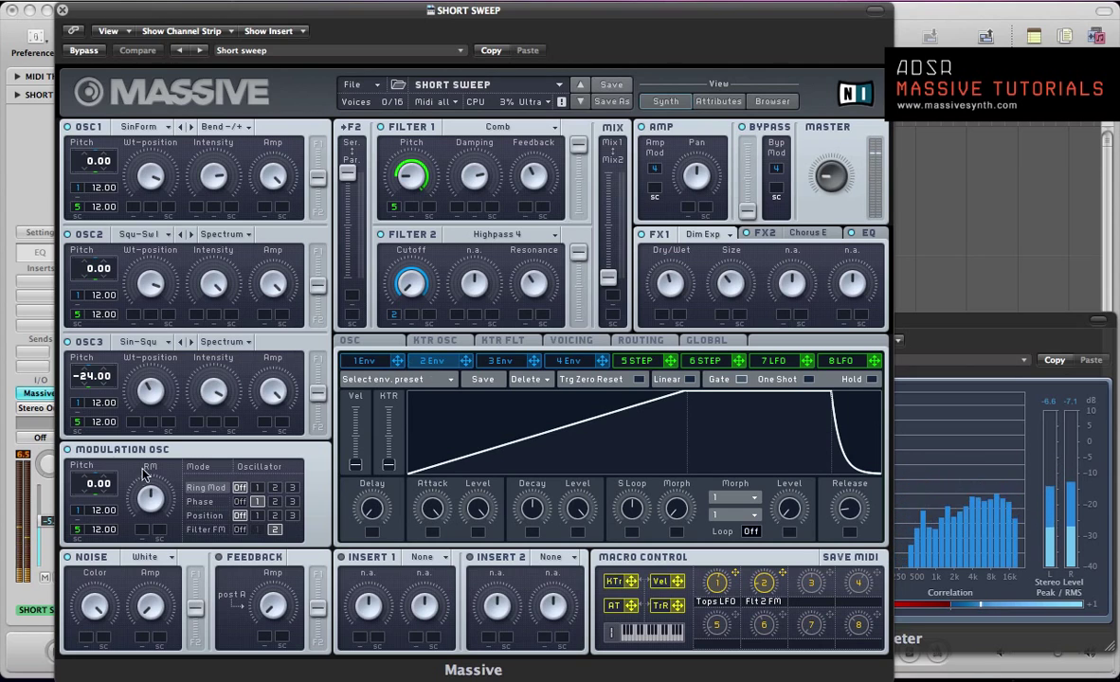
Start a new blank sound and give oscillator 1 the Sinformant wavetable
left_click(357, 86)
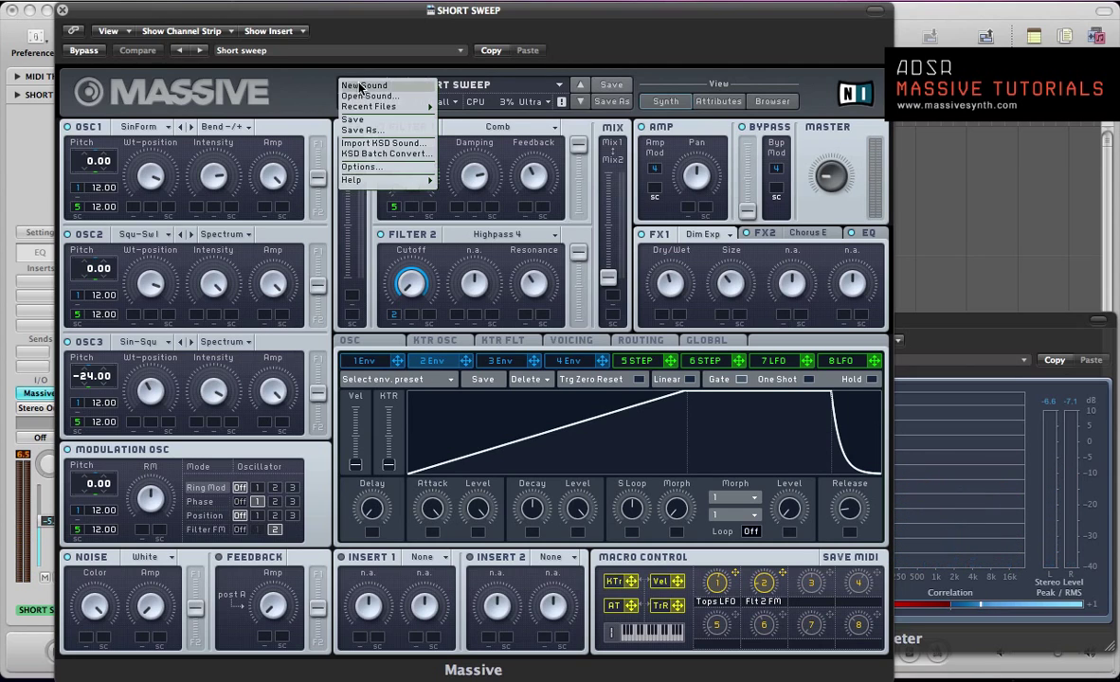
left_click(360, 86)
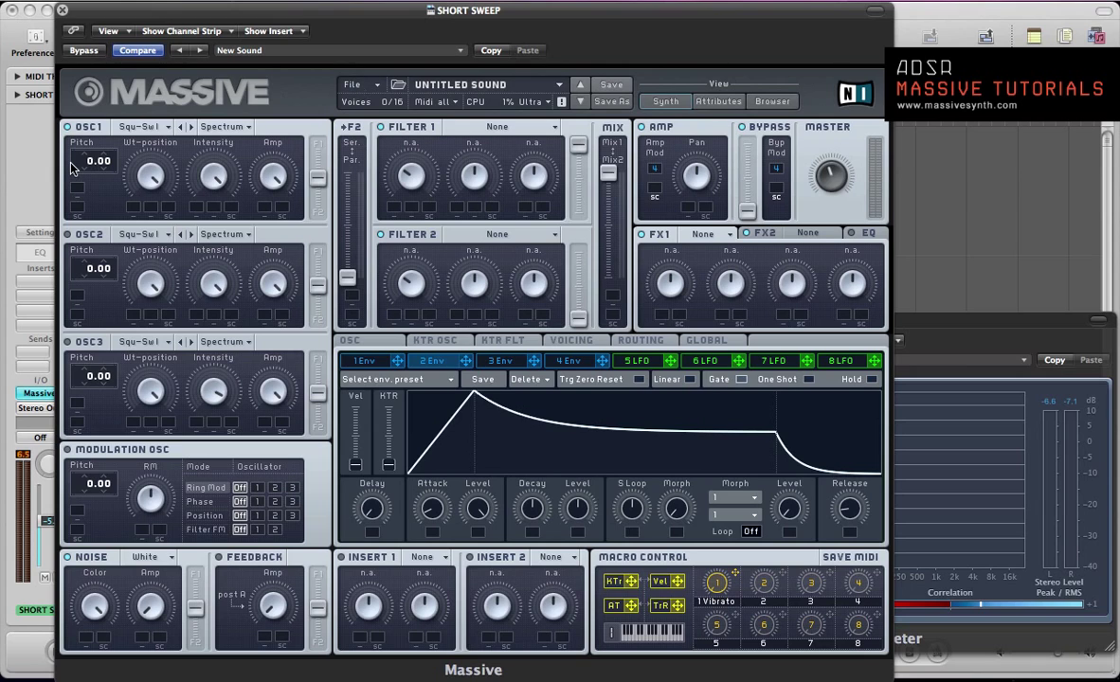
left_click(144, 128)
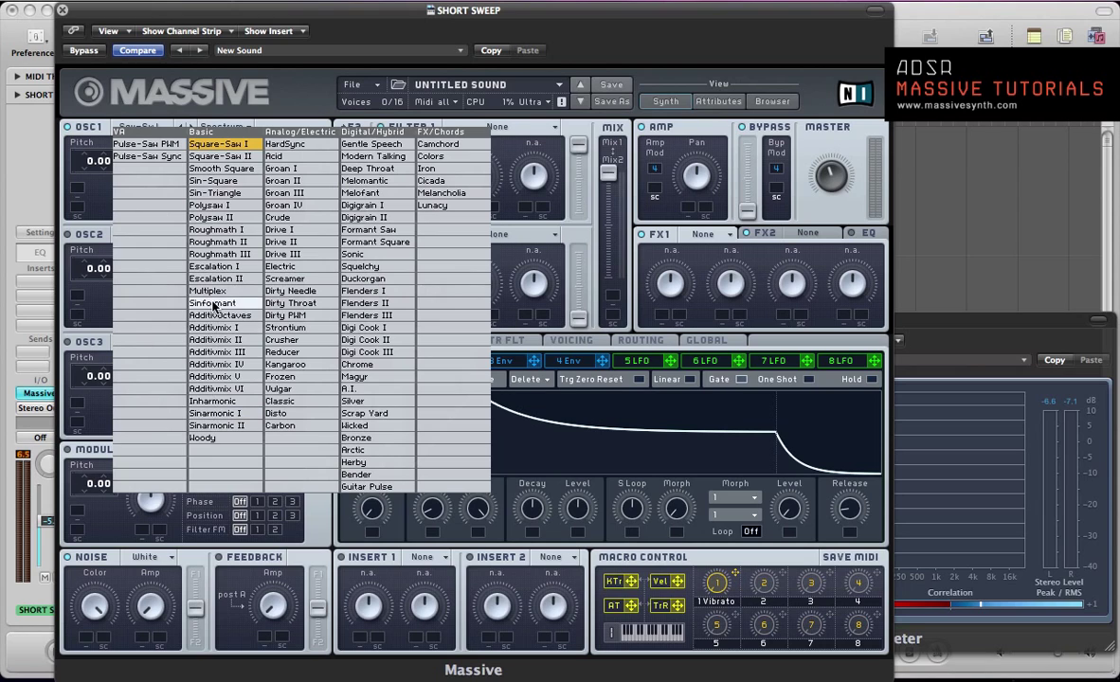
left_click(214, 304)
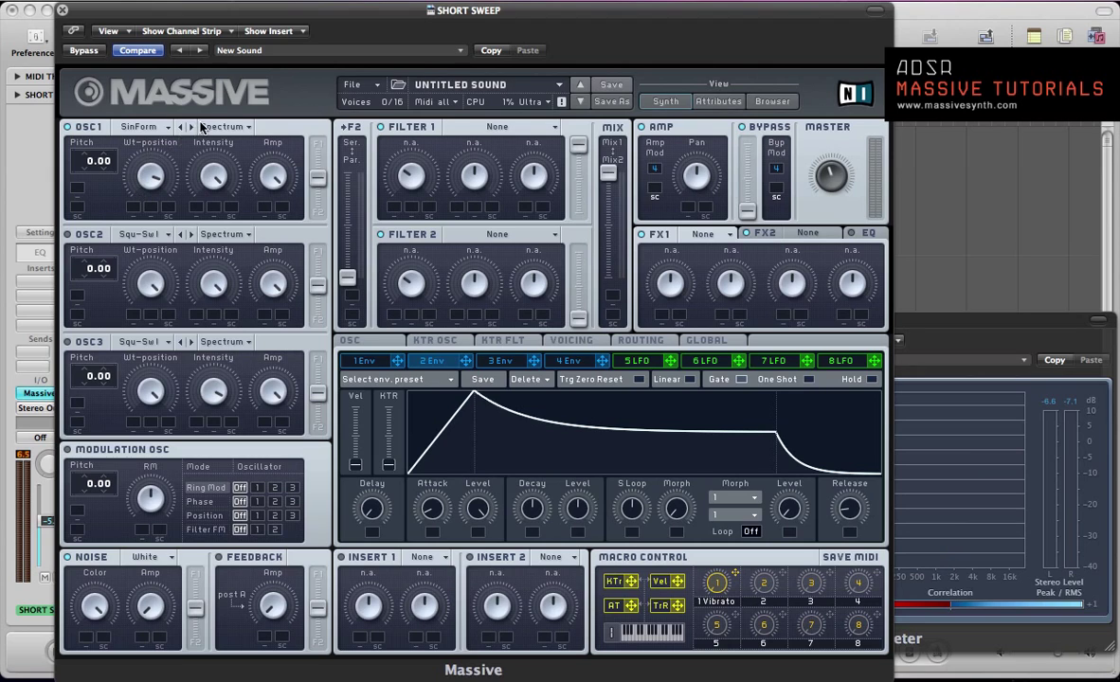
Set oscillator 1 to Bend -/+ mode and adjust its intensity while a note plays
left_click(210, 127)
left_click(214, 149)
left_click_drag(214, 178, 209, 202)
Load the Sin-Square wavetable into oscillator 3 and drop its pitch to -24.00
left_click(142, 342)
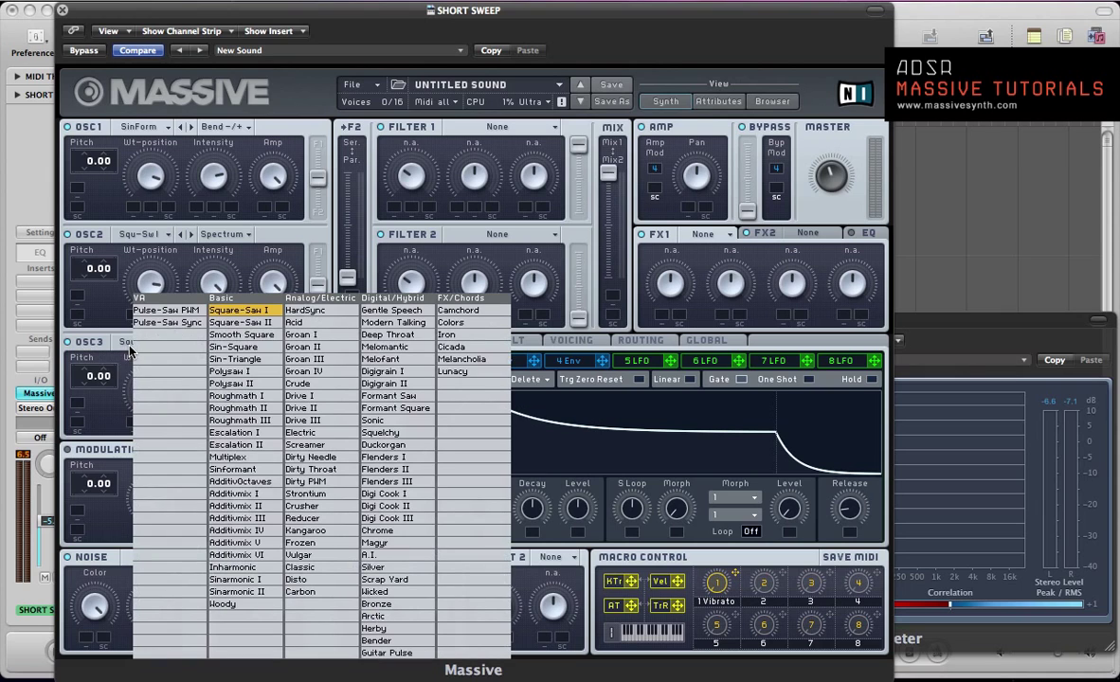
left_click(224, 350)
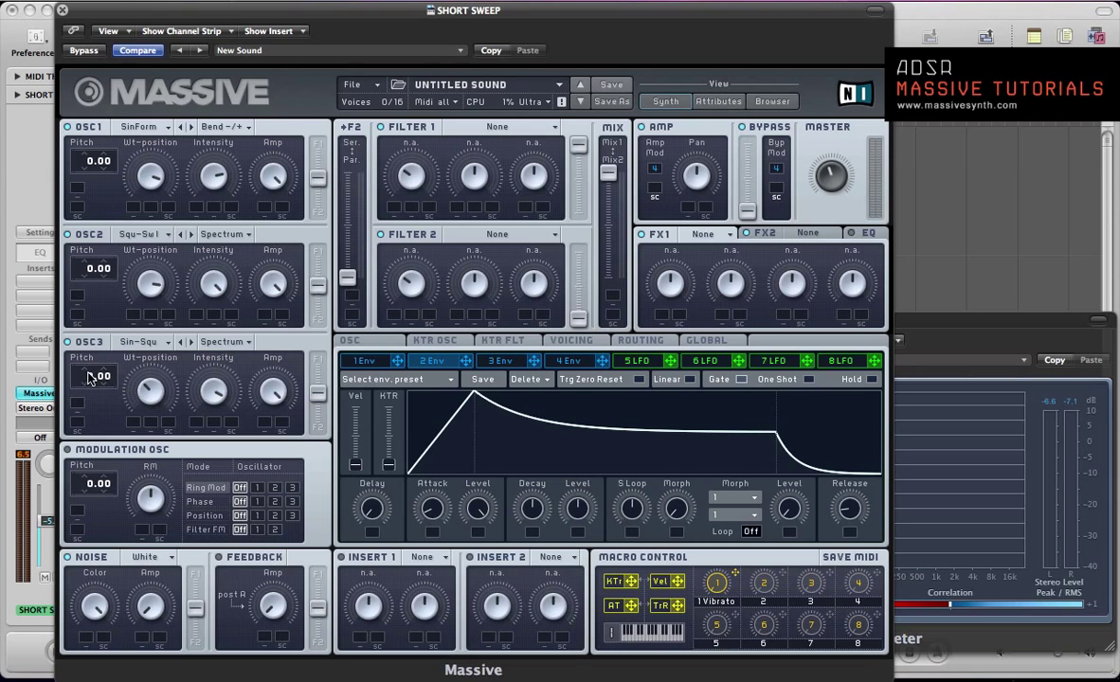
left_click_drag(89, 378, 89, 393)
Phase-modulate oscillator 1, run the filters in series, and shift the mix toward a louder Filter 2
left_click(200, 502)
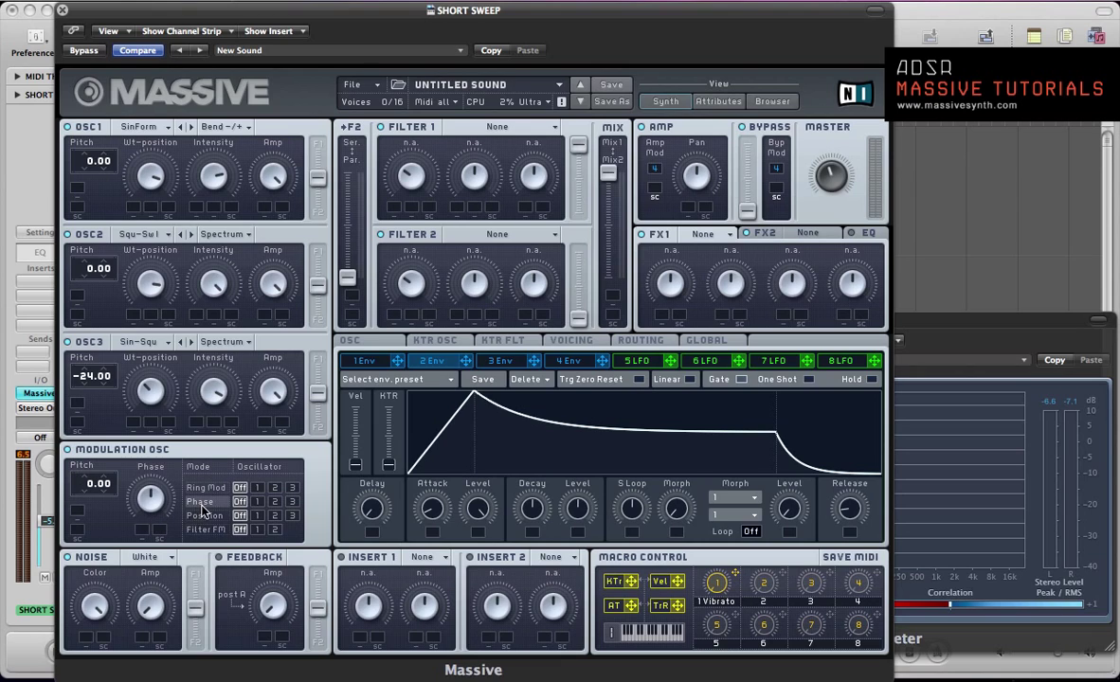
left_click(256, 502)
left_click_drag(348, 277, 341, 140)
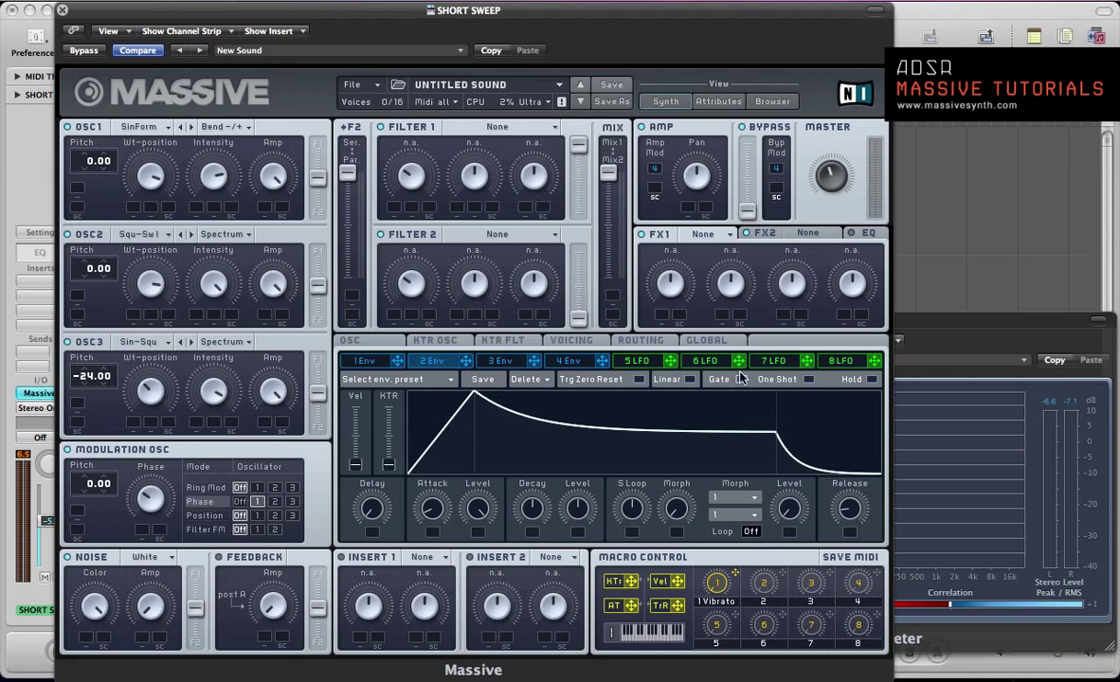
left_click_drag(579, 318, 578, 253)
left_click_drag(609, 171, 609, 277)
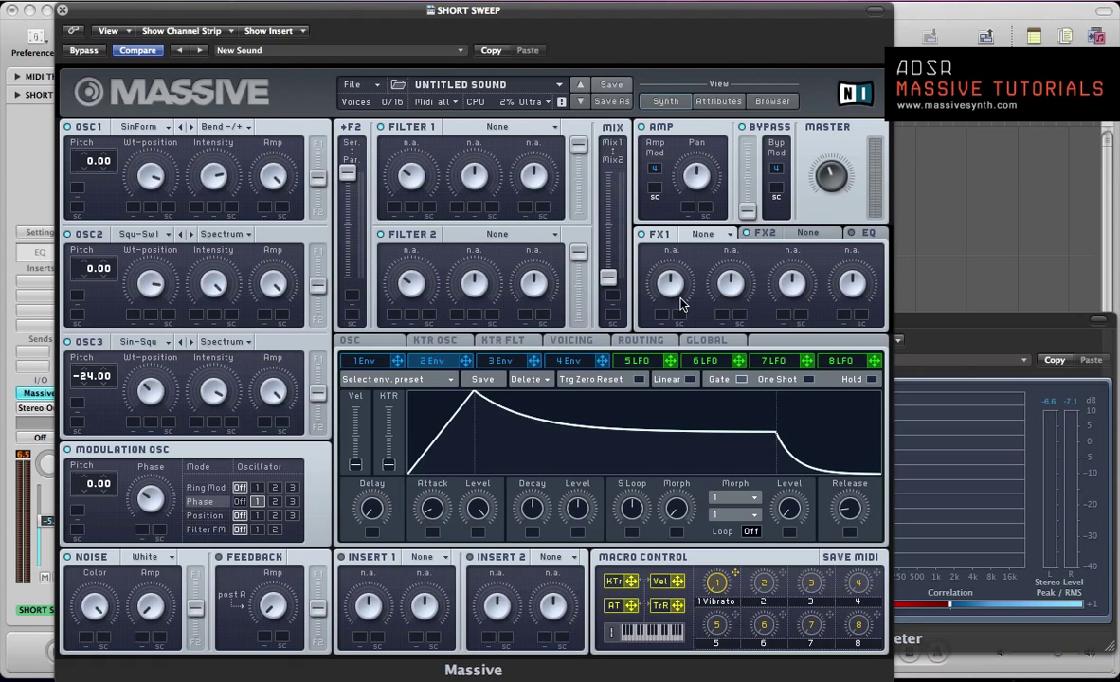
Make Filter 1 a Comb and Filter 2 a Highpass 4, then lower Filter 2's cutoff
left_click(490, 131)
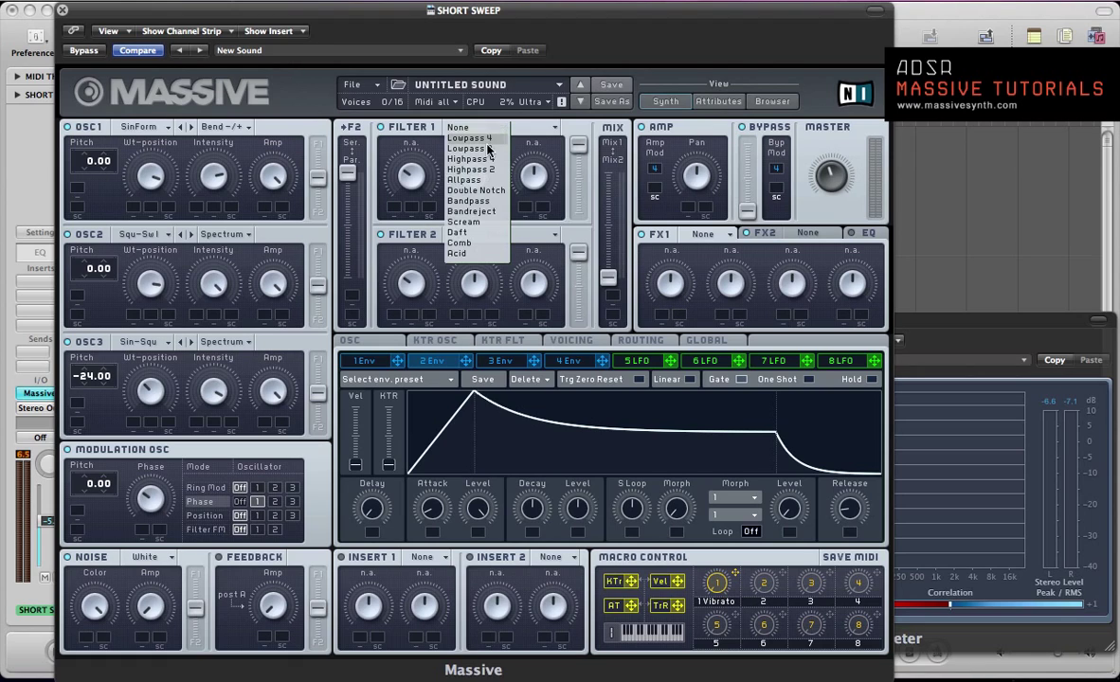
left_click(469, 251)
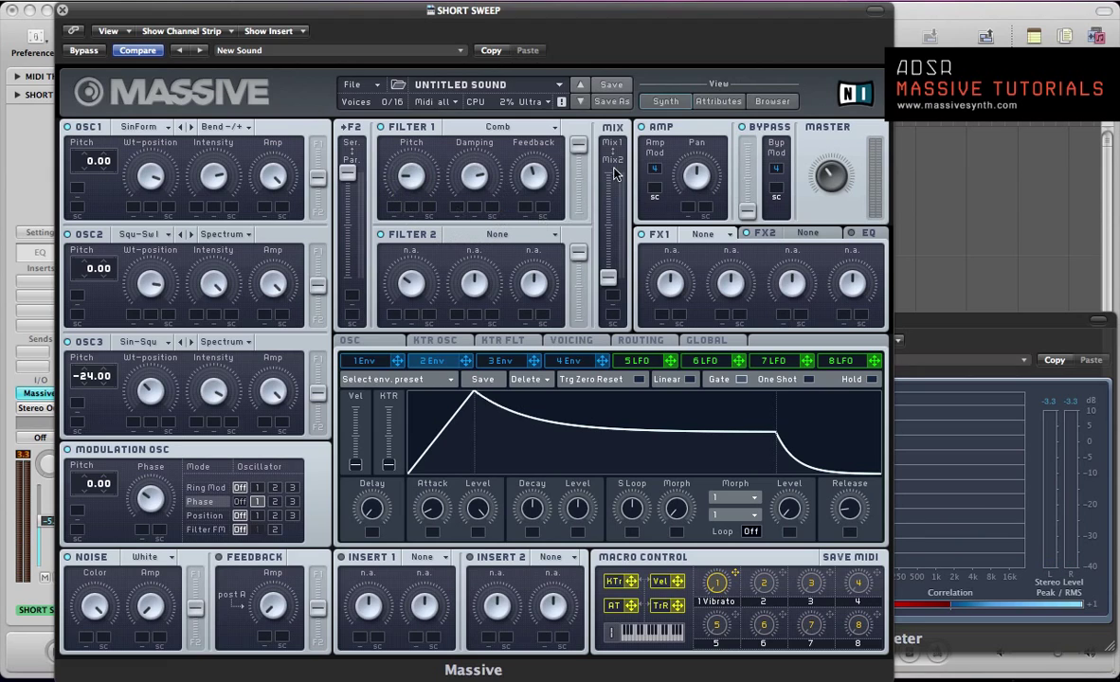
left_click(495, 234)
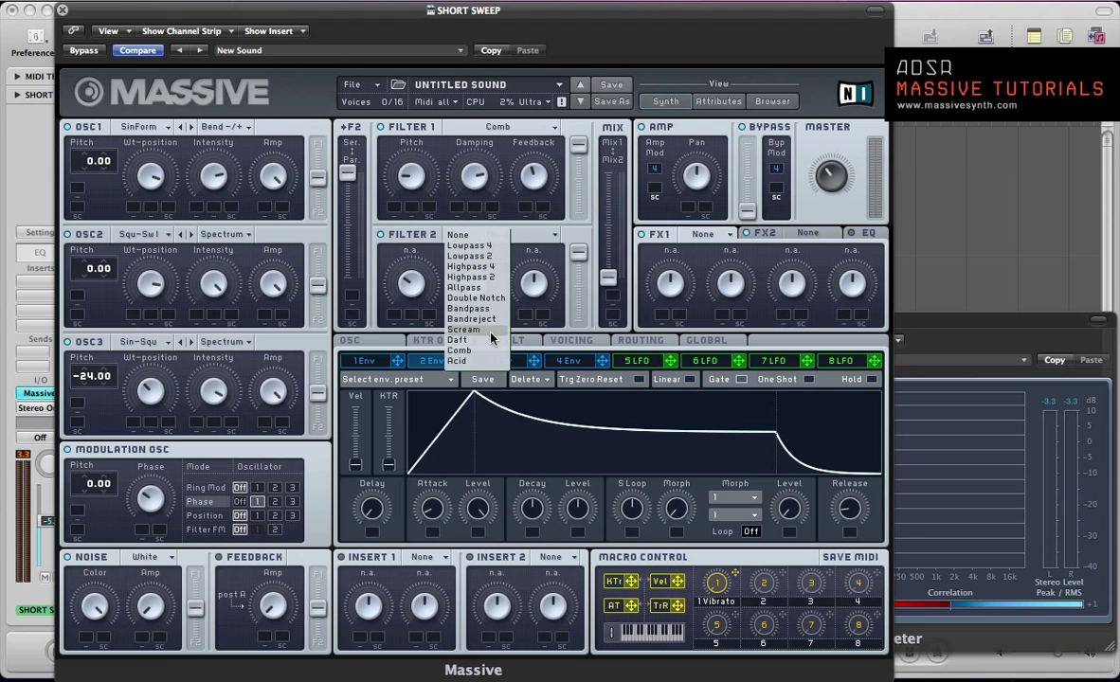
left_click(471, 266)
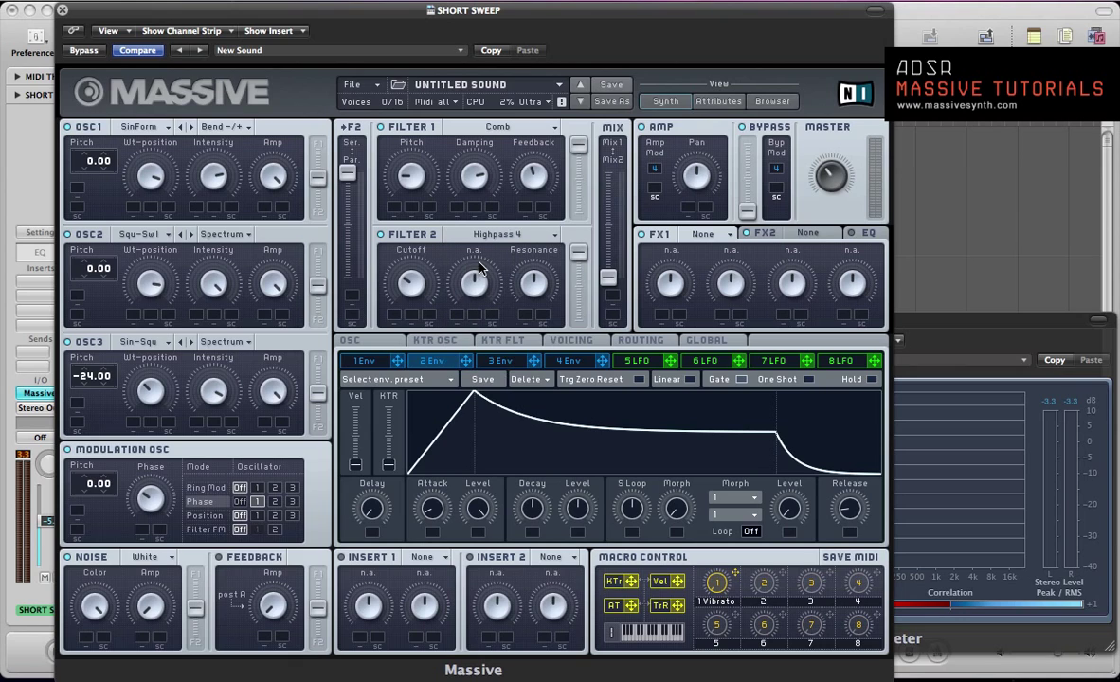
left_click_drag(411, 281, 405, 246)
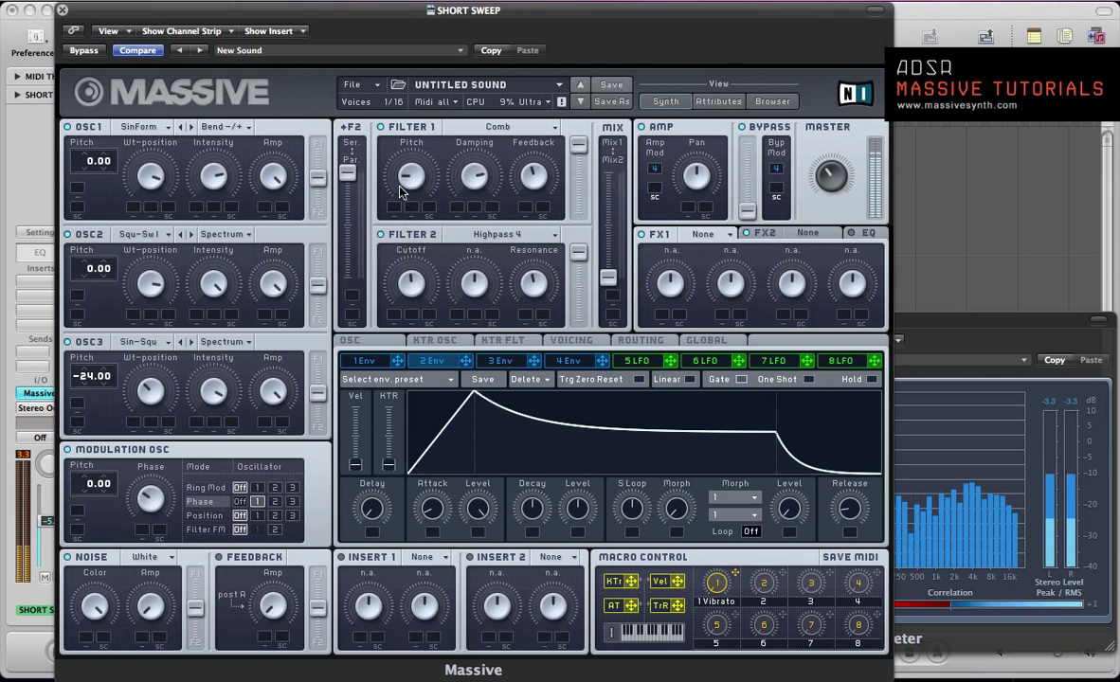
left_click_drag(408, 276, 413, 290)
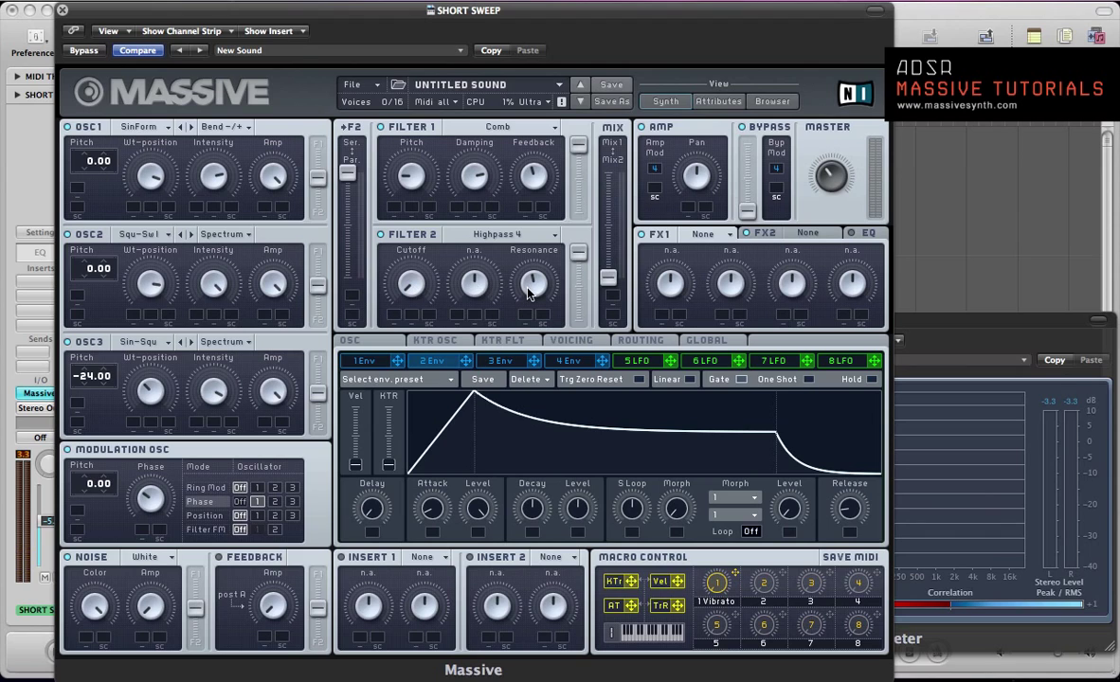
Turn the fifth LFO into a tempo-synced stepper
left_click(631, 362)
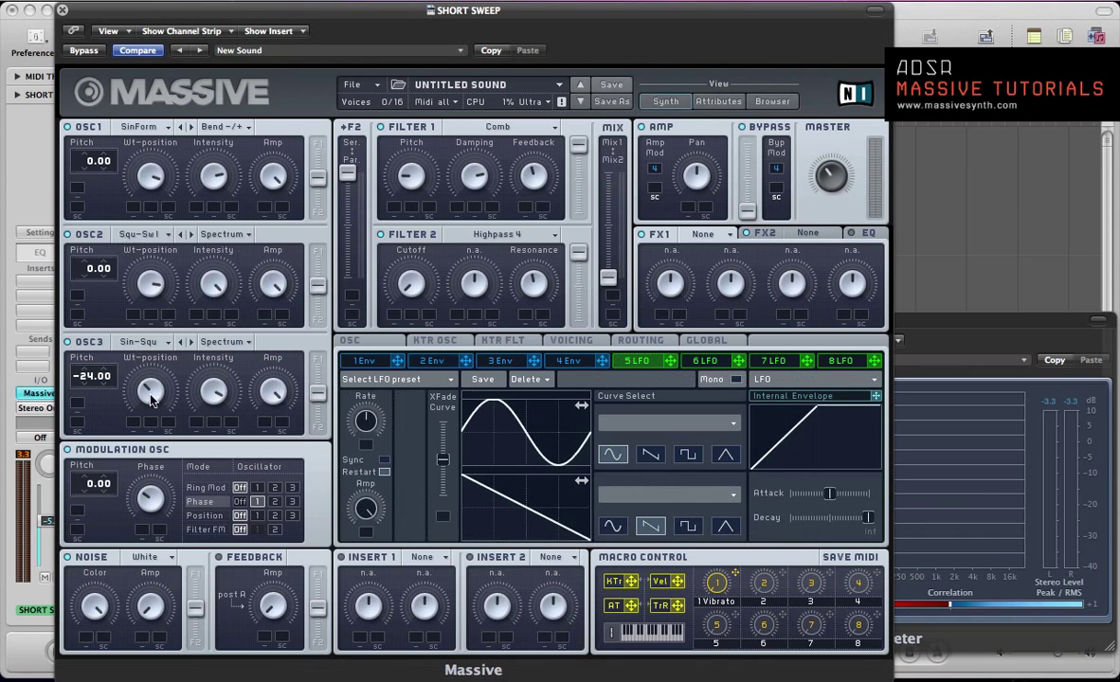
left_click(767, 379)
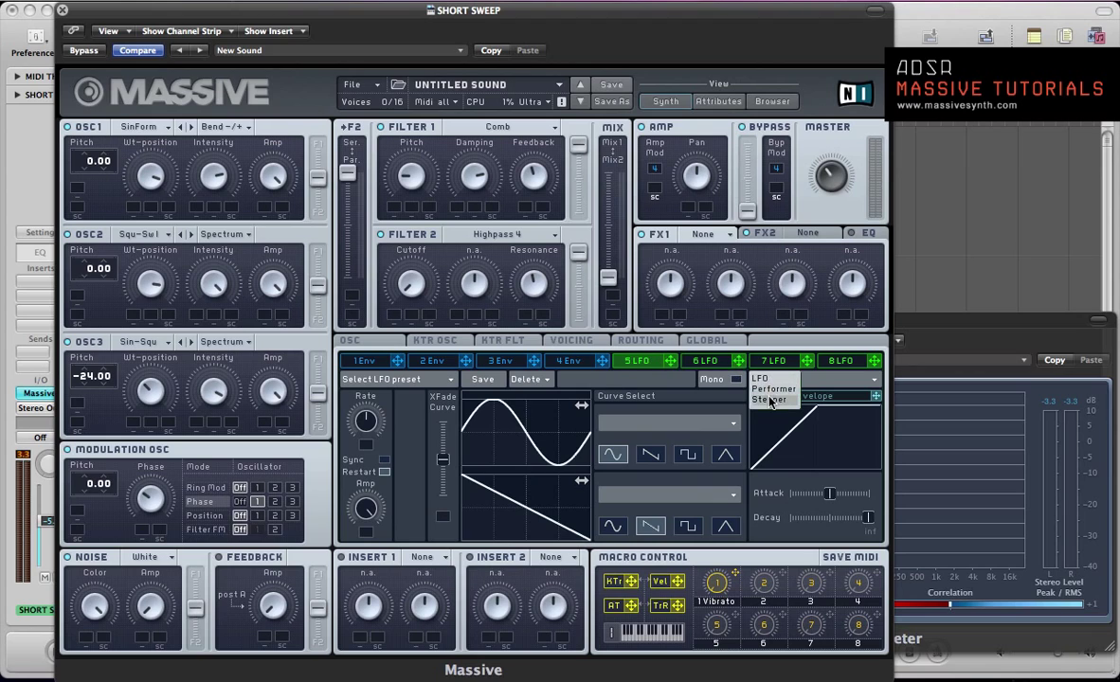
left_click(770, 401)
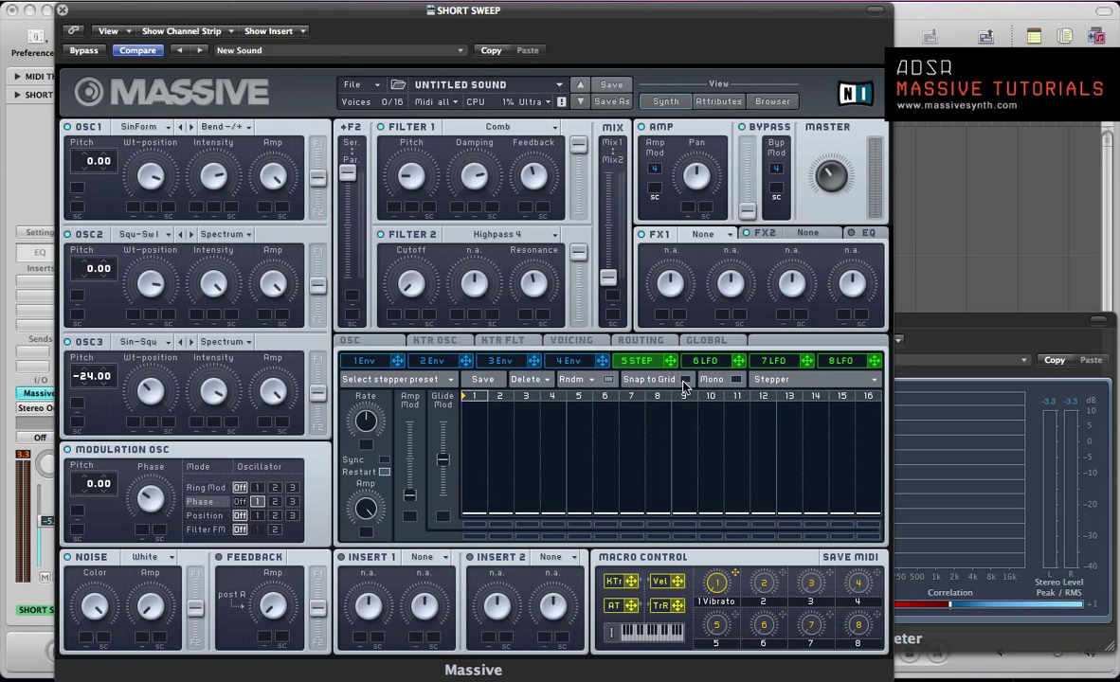
left_click(384, 459)
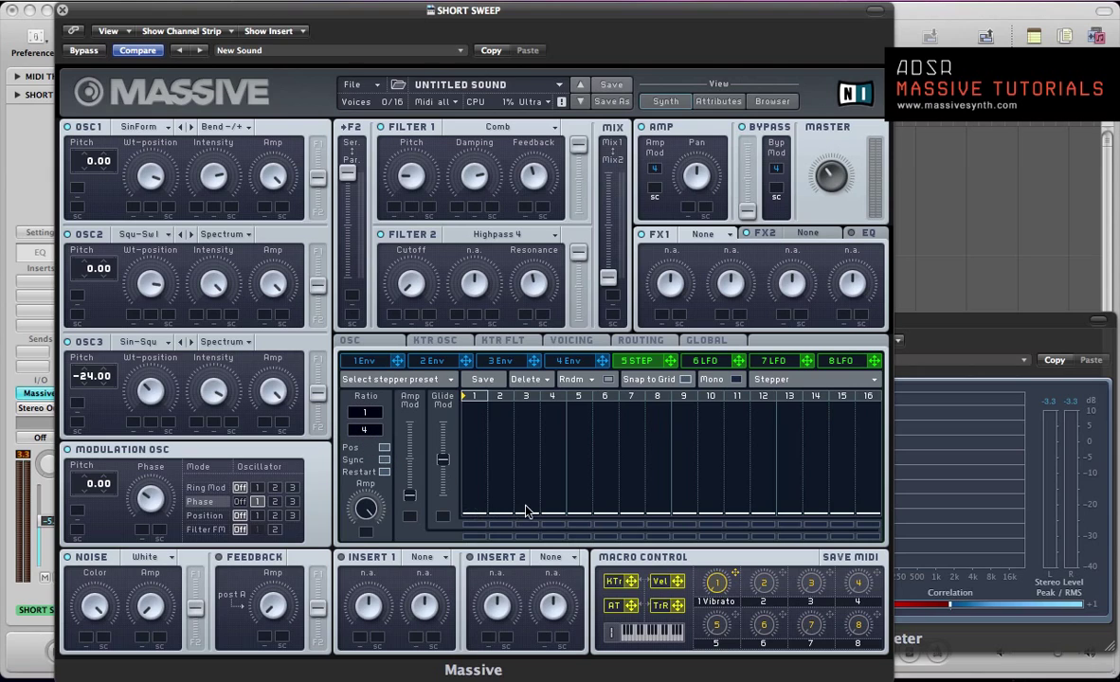
Draw rising step values (step 13 at 10.50), enable steps 2 onward, and raise glide
left_click_drag(528, 509, 654, 471)
left_click_drag(714, 449, 868, 397)
left_click(686, 379)
mouse_move(792, 418)
left_mouse_down()
mouse_move(842, 408)
mouse_move(807, 418)
left_mouse_up()
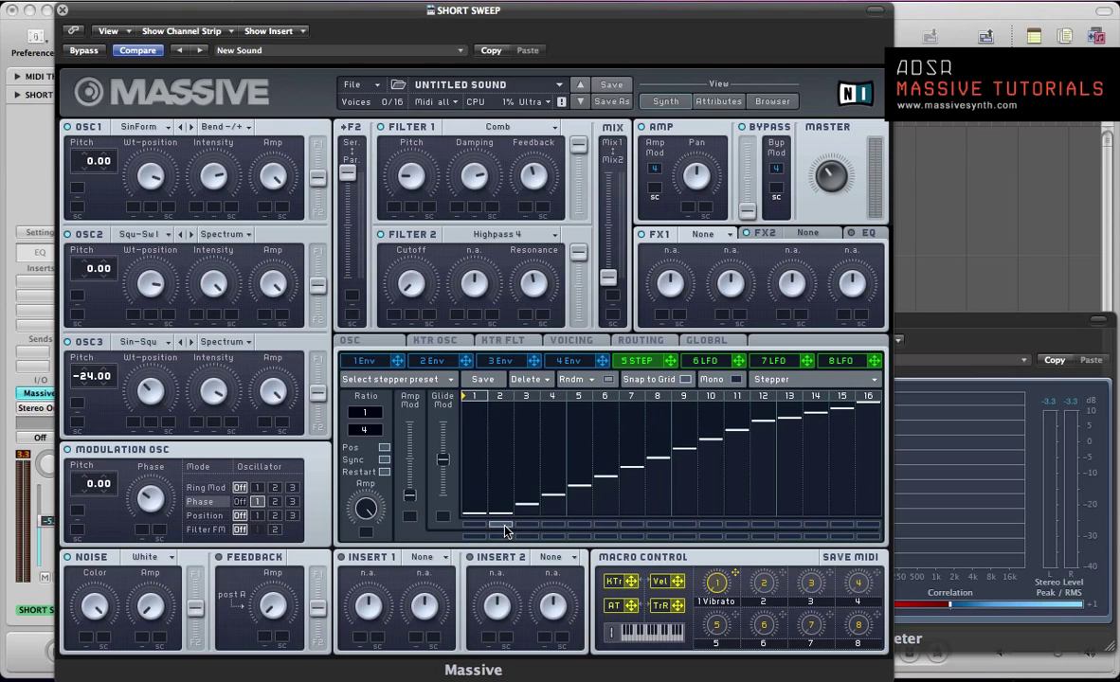
left_click_drag(505, 531, 870, 531)
left_click_drag(442, 463, 449, 343)
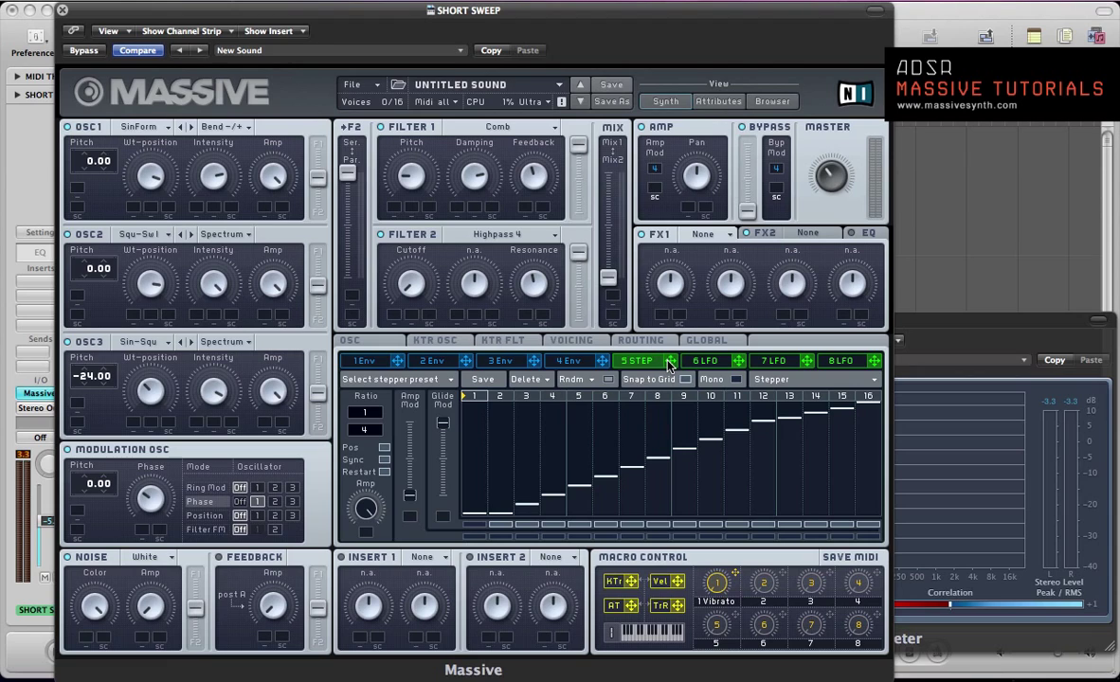
Route the 5 Step stepper to Filter 1's comb pitch and raise its modulation depth
left_click_drag(669, 367, 78, 295)
left_click_drag(80, 382, 78, 513)
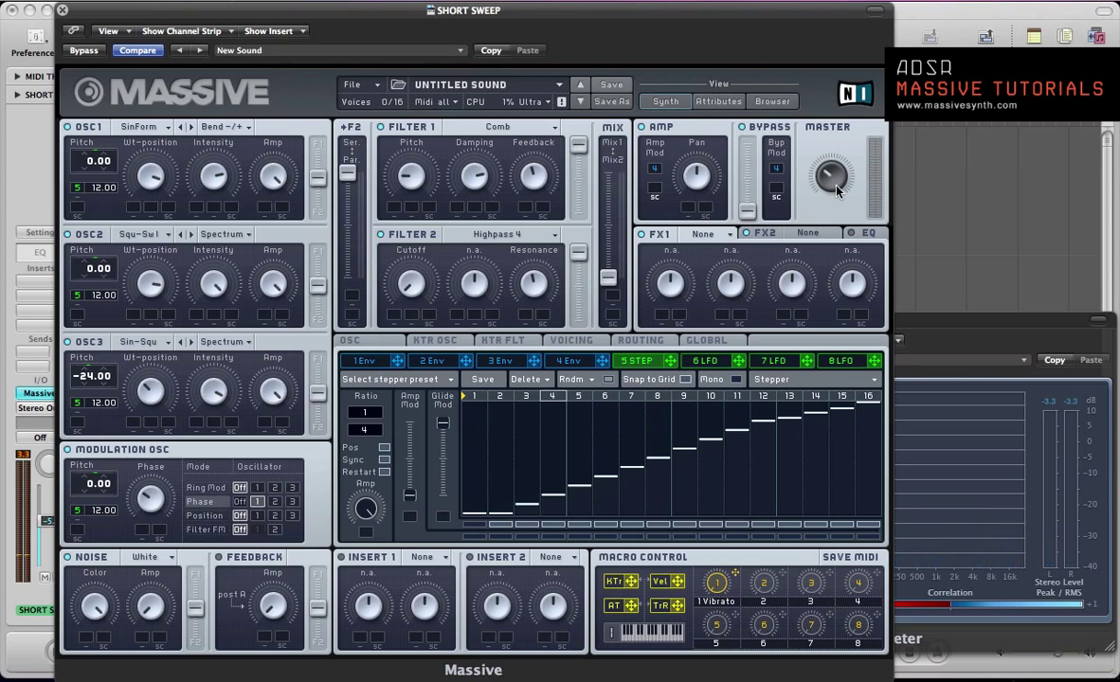
mouse_move(670, 361)
left_mouse_down()
mouse_move(448, 185)
mouse_move(403, 178)
mouse_move(379, 198)
mouse_move(394, 207)
left_mouse_up()
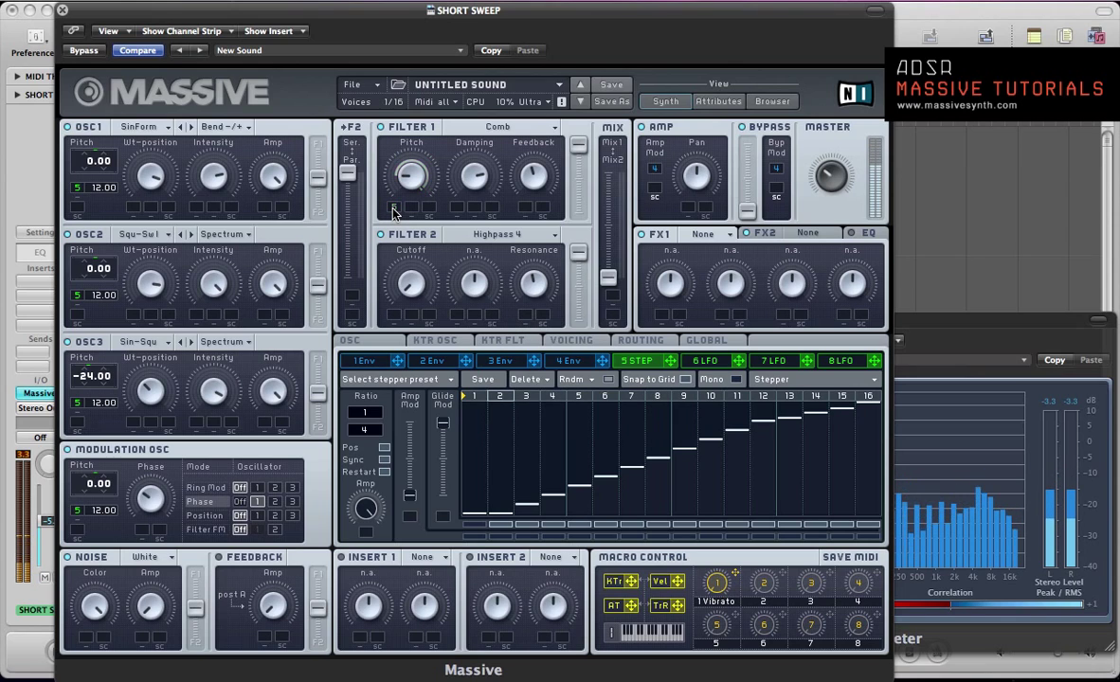
left_click_drag(394, 209, 394, 194)
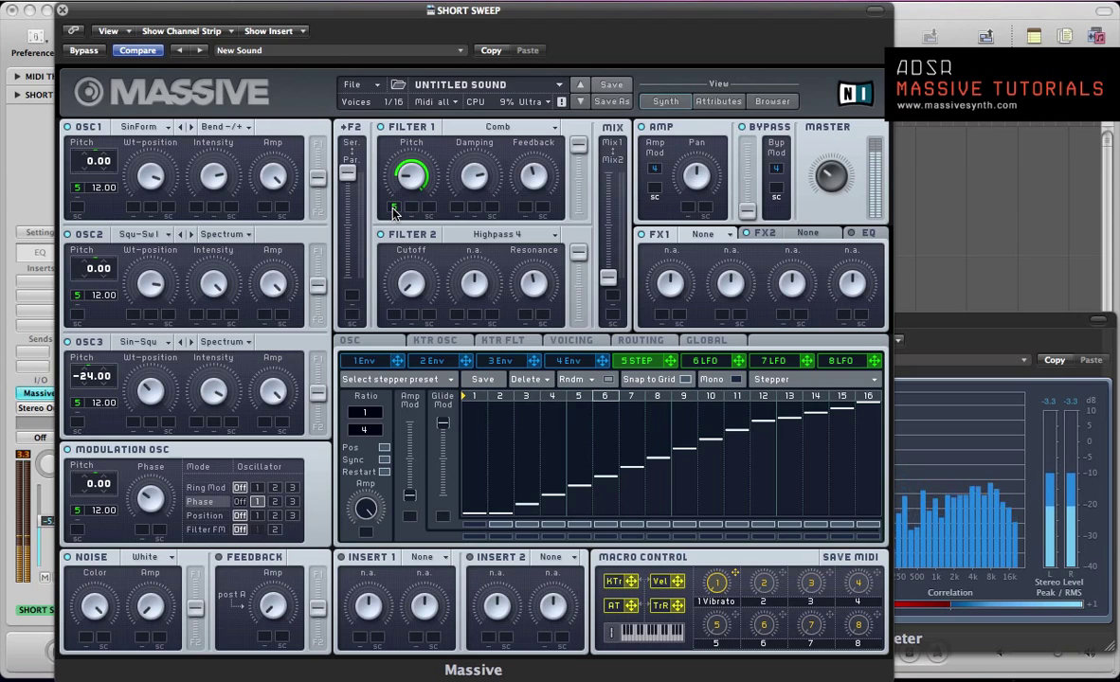
Enable filter FM on Filter 2 and let the 5 Step stepper raise the FM of Filter amount
left_click(201, 530)
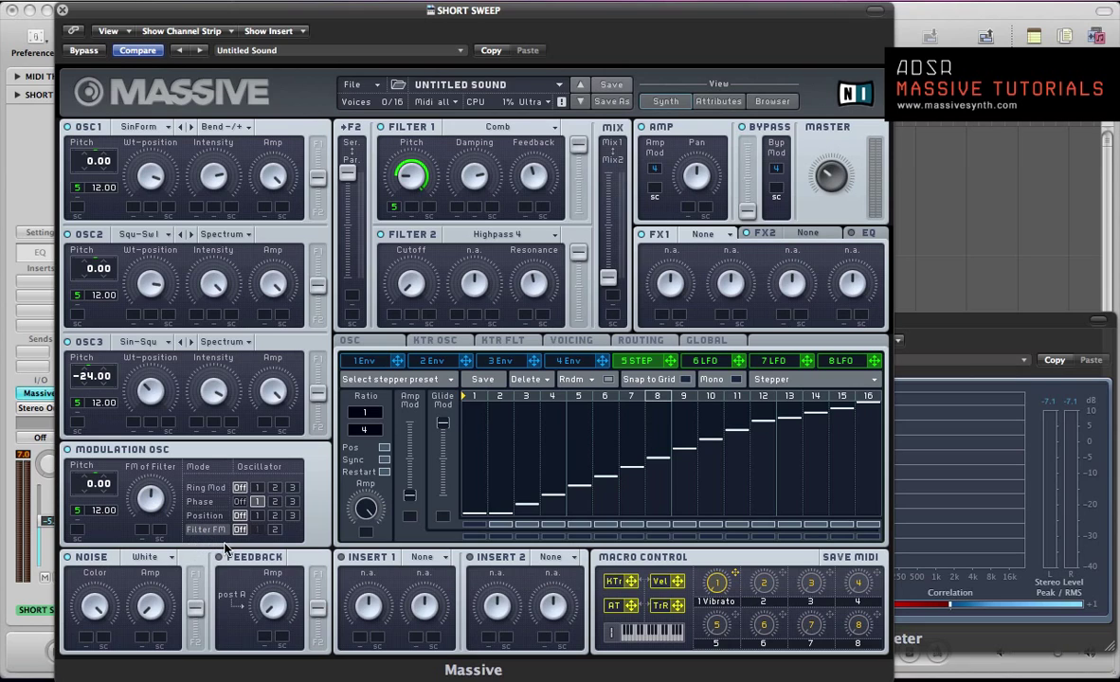
left_click(274, 529)
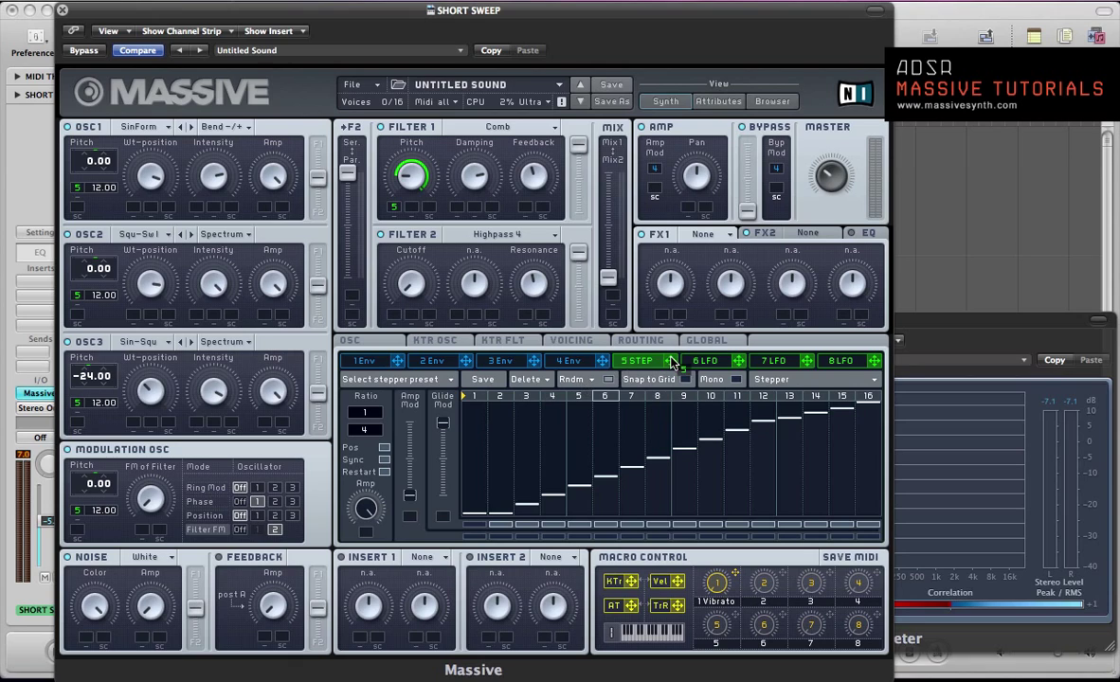
left_click_drag(671, 363, 140, 536)
left_click_drag(140, 531, 144, 512)
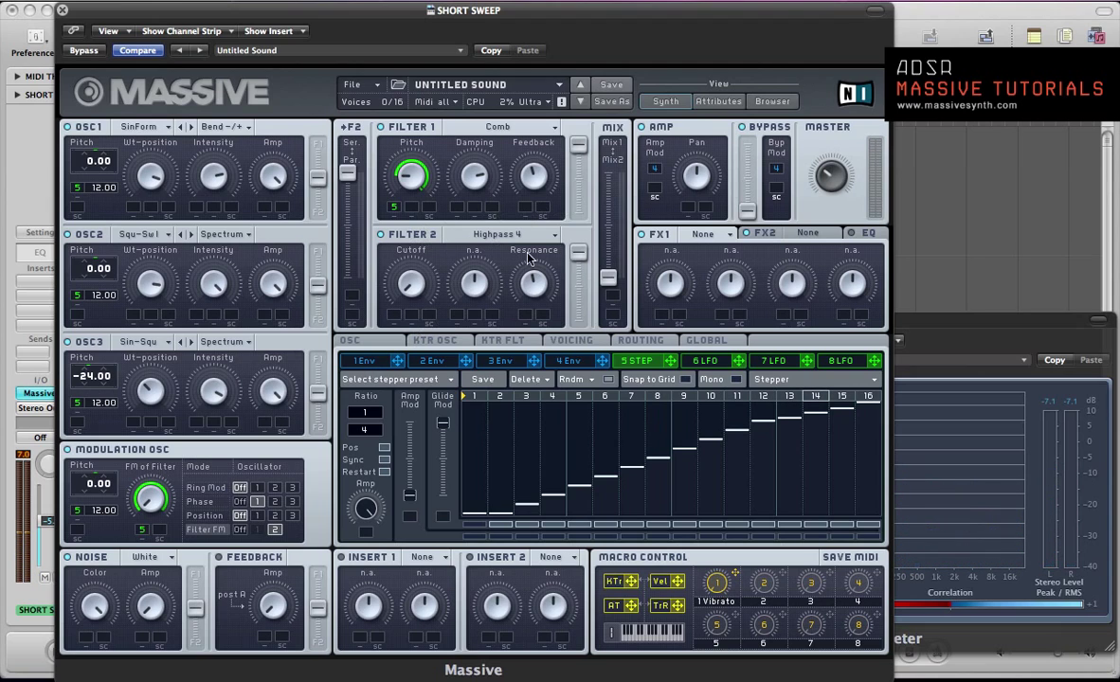
Give envelope 2 a long rising attack and release, routed to Filter 2's cutoff
left_click(429, 361)
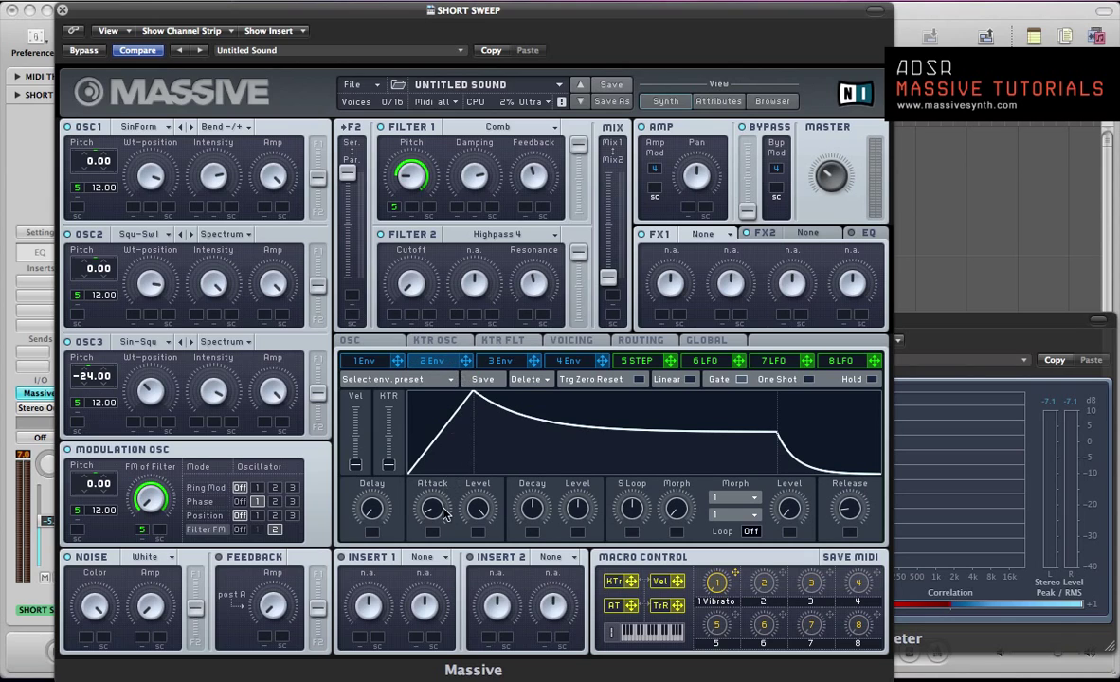
left_click_drag(445, 512, 487, 412)
left_click_drag(537, 489, 578, 377)
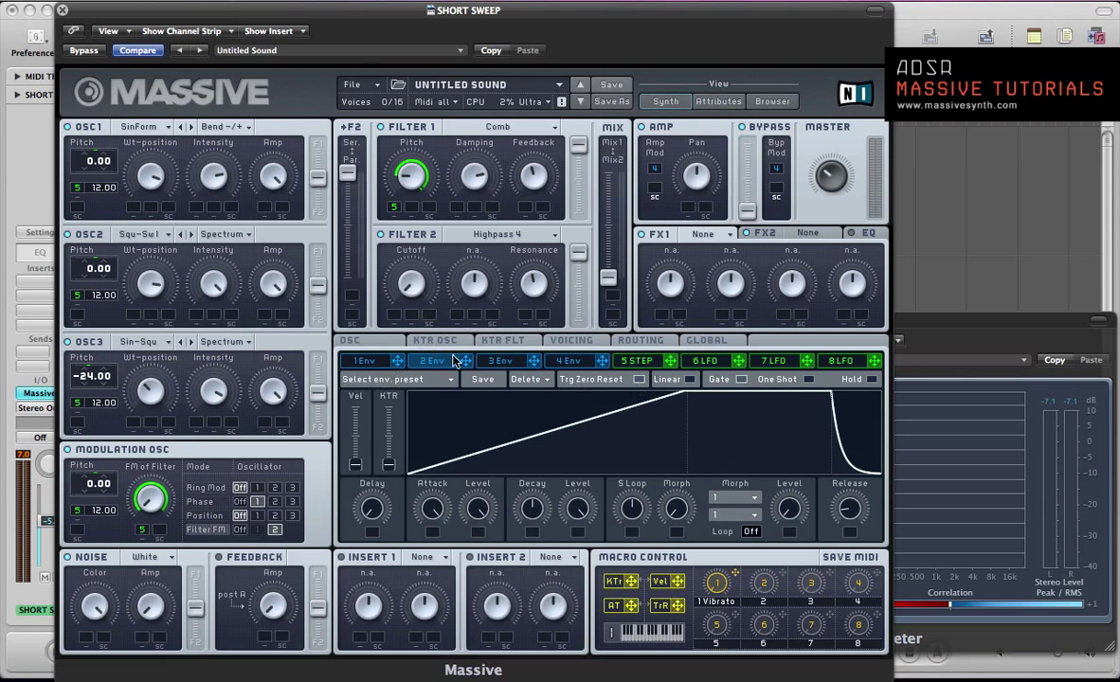
left_click_drag(465, 361, 396, 316)
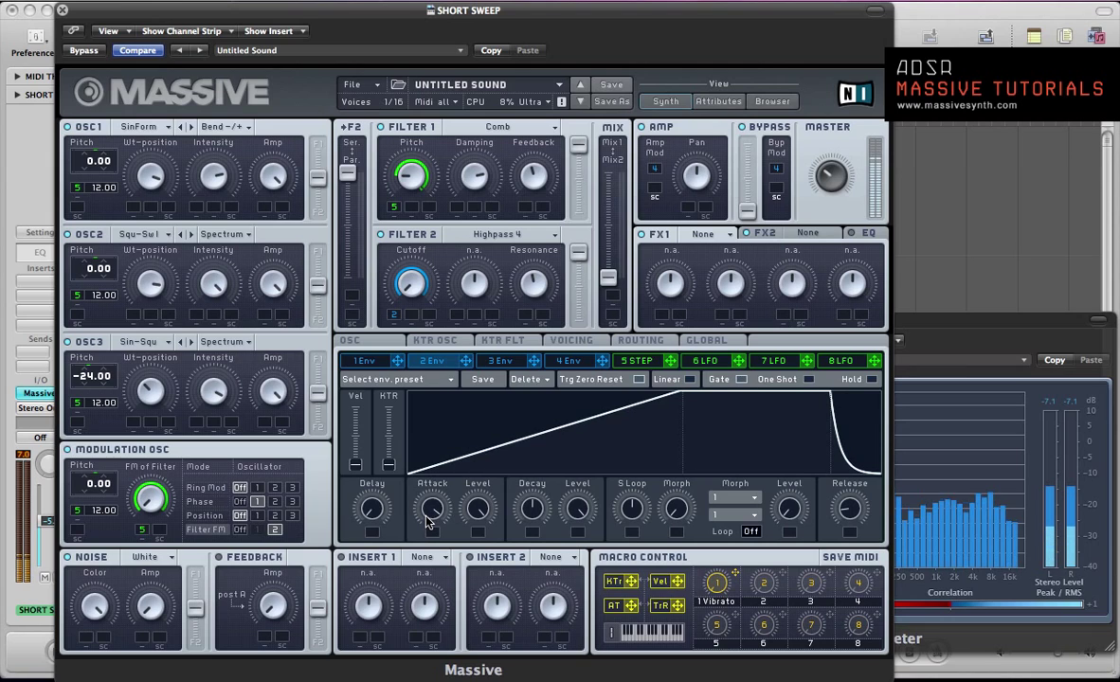
left_click_drag(850, 508, 856, 499)
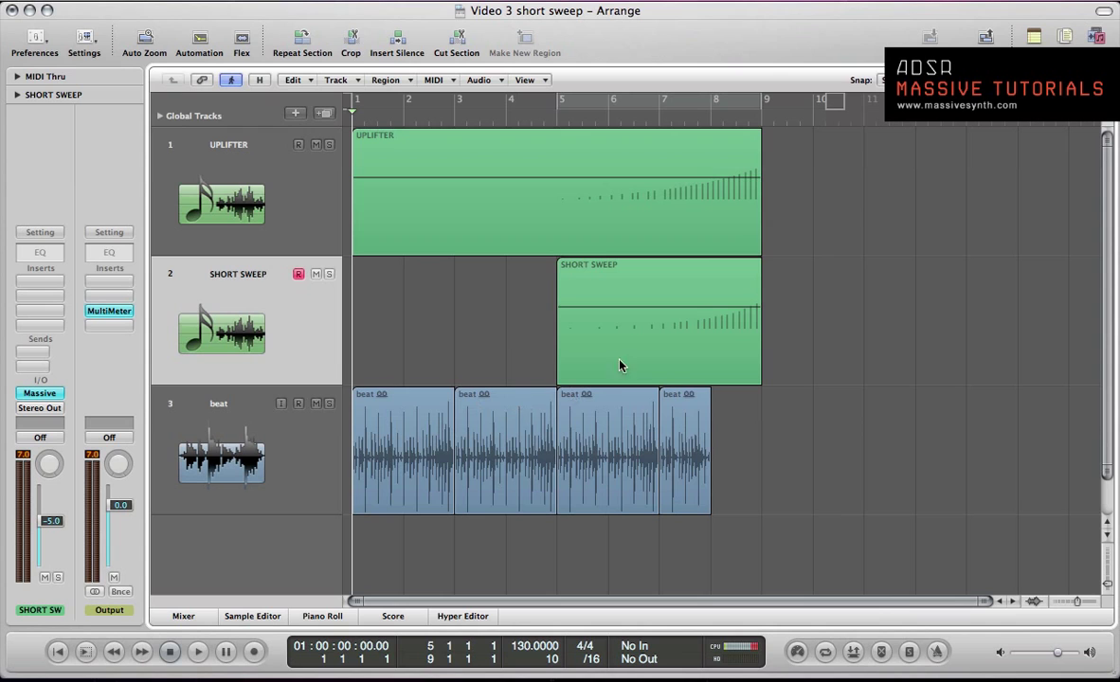
Audition the SHORT SWEEP region, then return to the synth's oscillator and keytracking pages
left_click(633, 340)
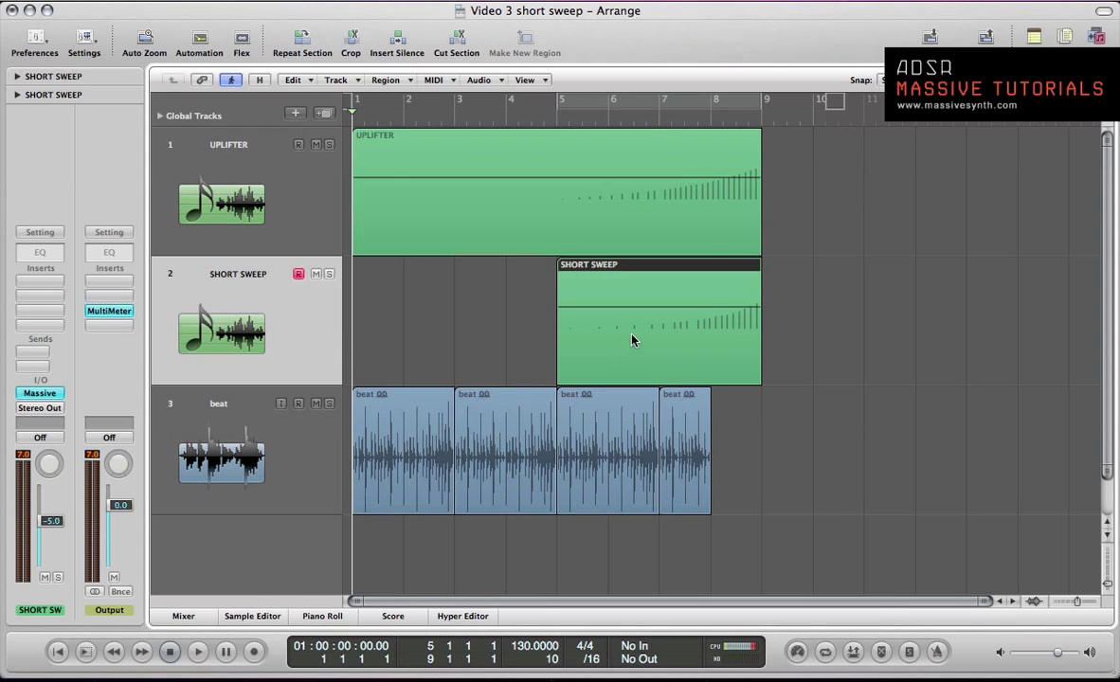
key("v")
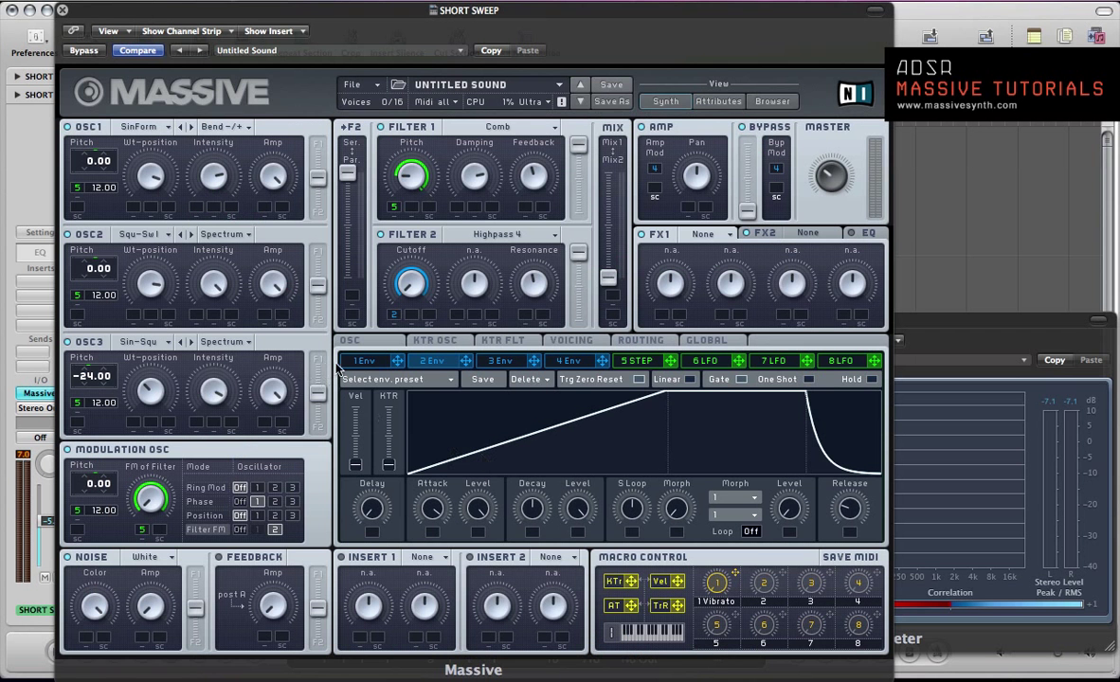
left_click(377, 343)
left_click(429, 341)
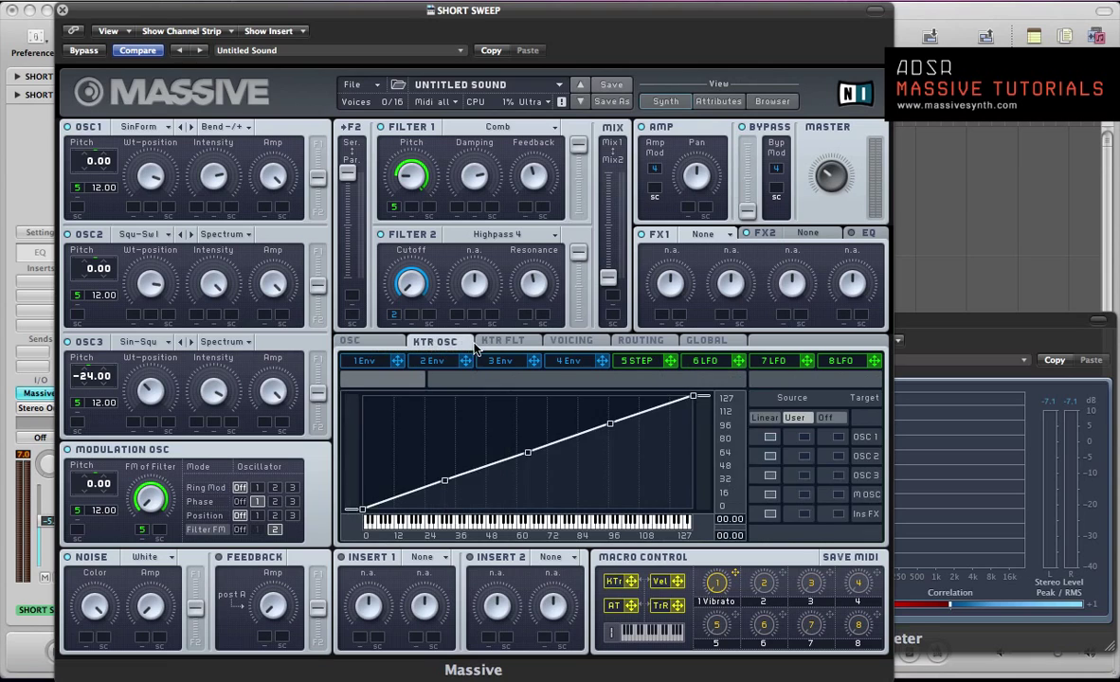
Route envelope 1 to the oscillators' pitch slots, setting oscillator 1's amount to 12 semitones
left_click(497, 363)
left_click(438, 365)
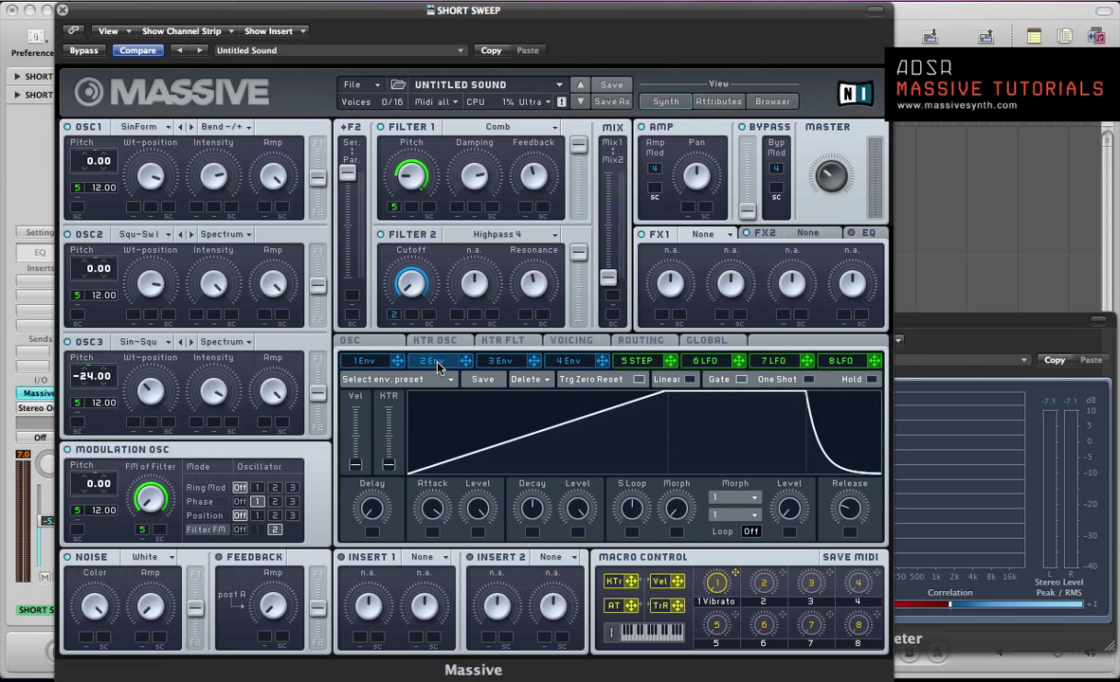
left_click(363, 366)
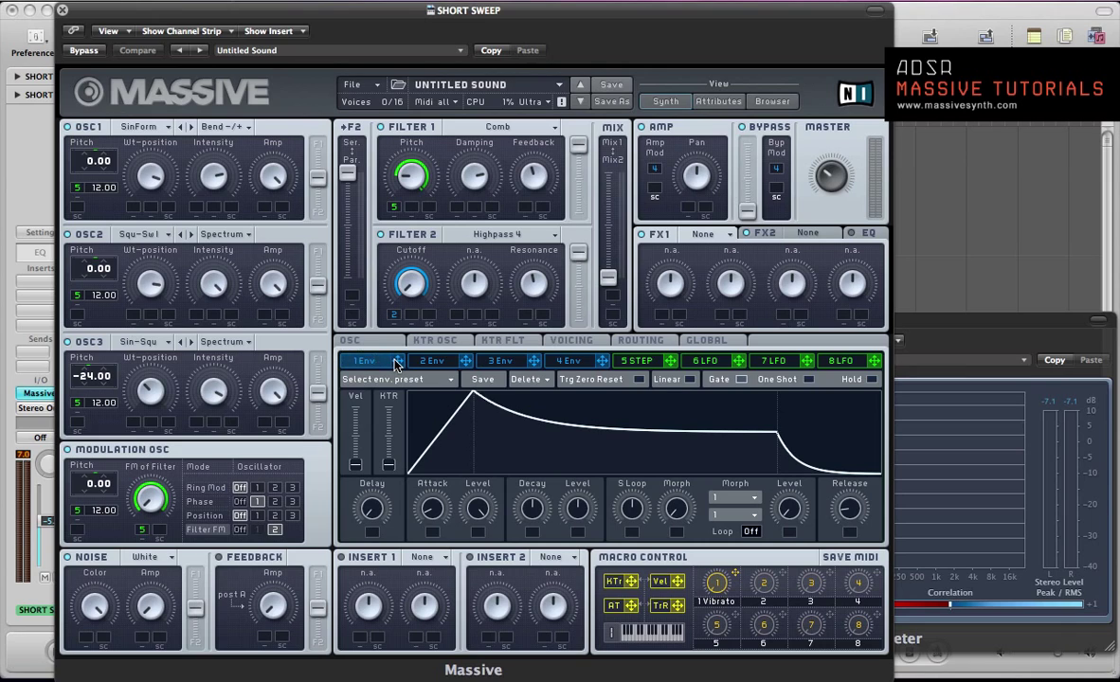
left_click_drag(396, 365, 78, 207)
left_click_drag(79, 311, 94, 535)
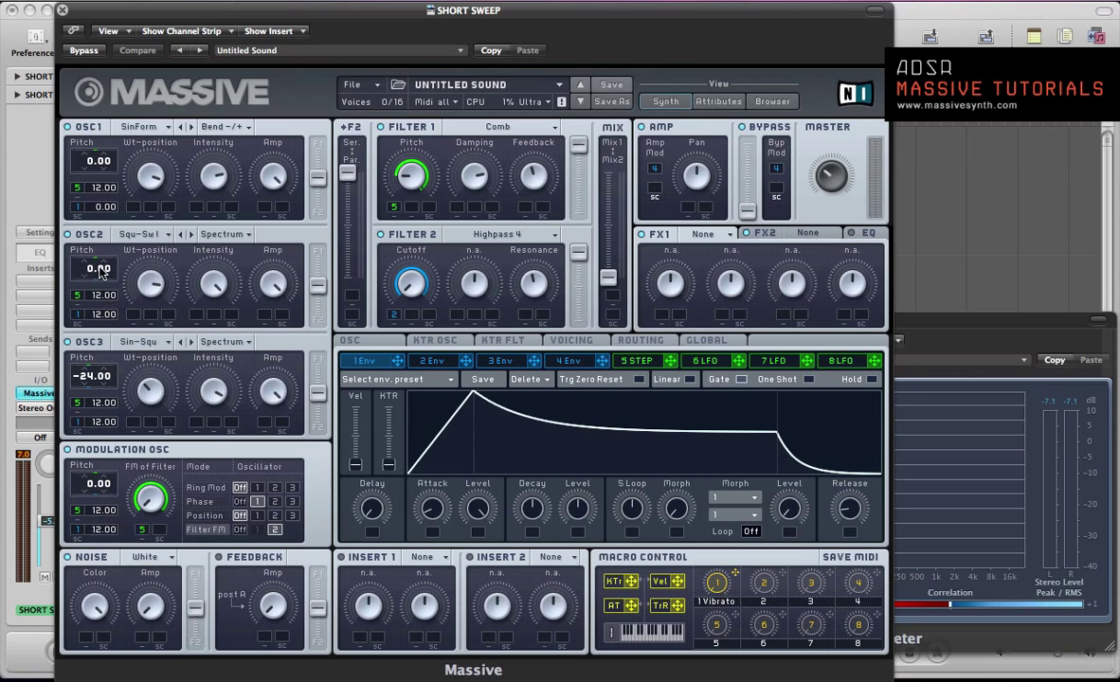
left_click_drag(95, 213, 106, 206)
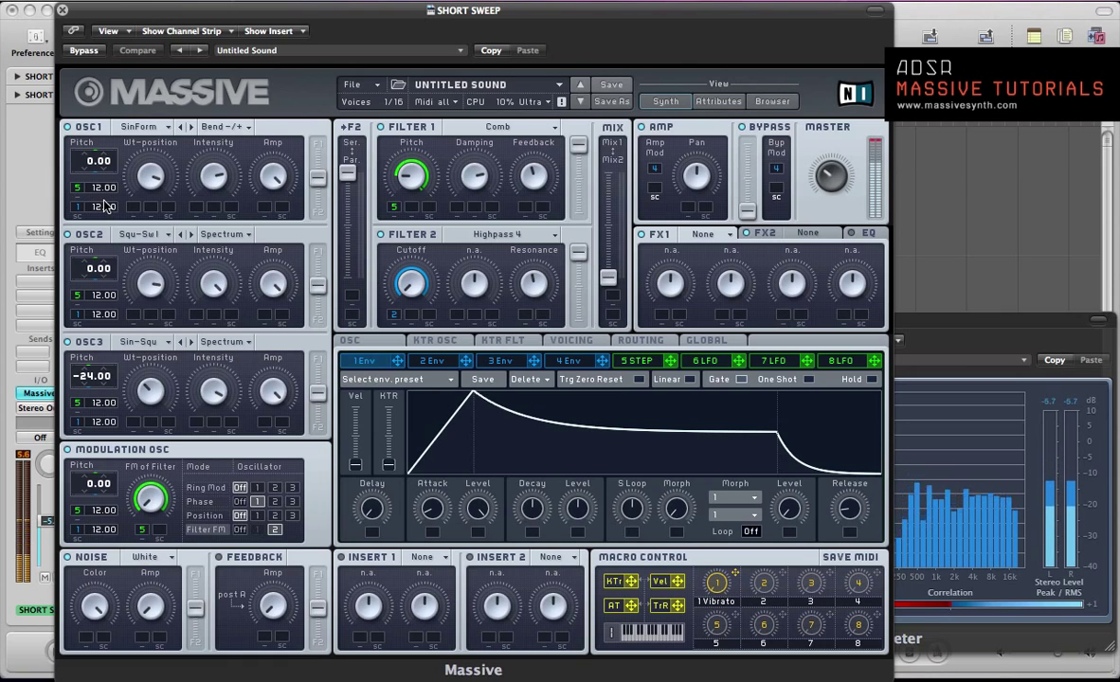
On envelope 1, lengthen the attack, make the decay very short, and set Loop to inf
left_click(637, 361)
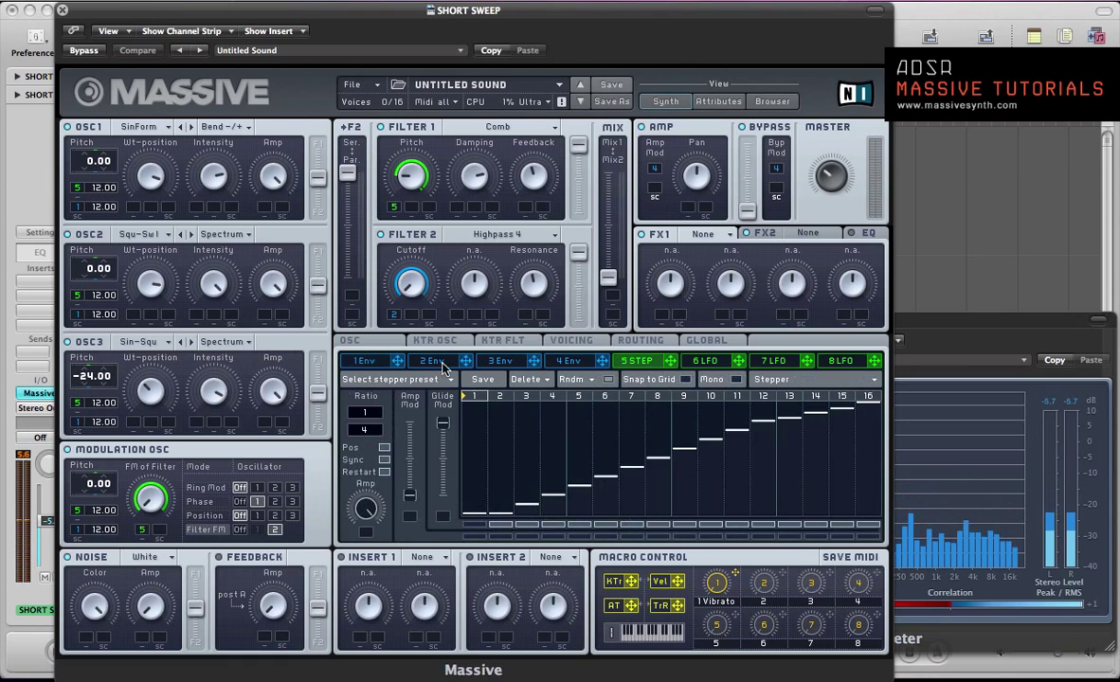
left_click(358, 362)
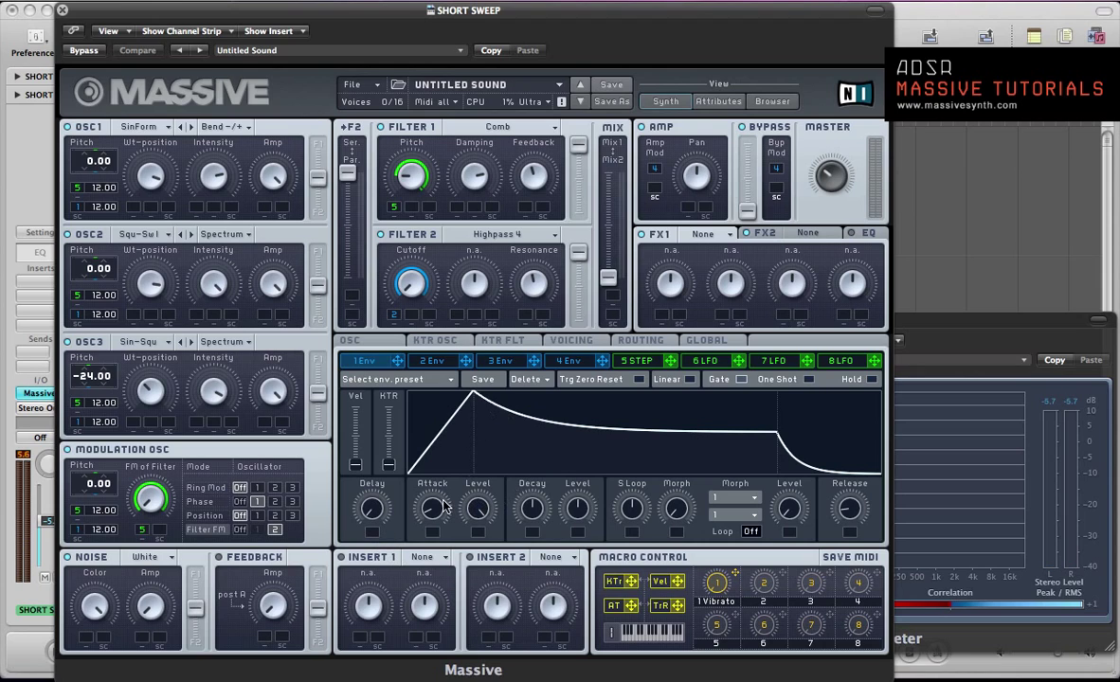
left_click_drag(423, 510, 423, 452)
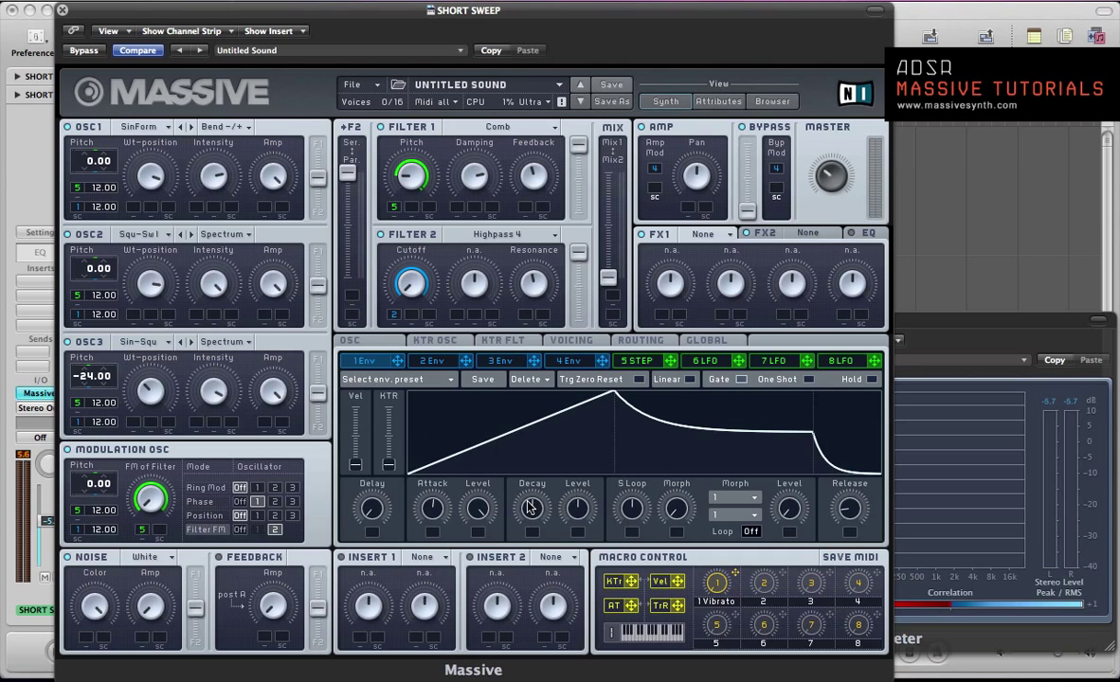
left_click_drag(532, 506, 527, 600)
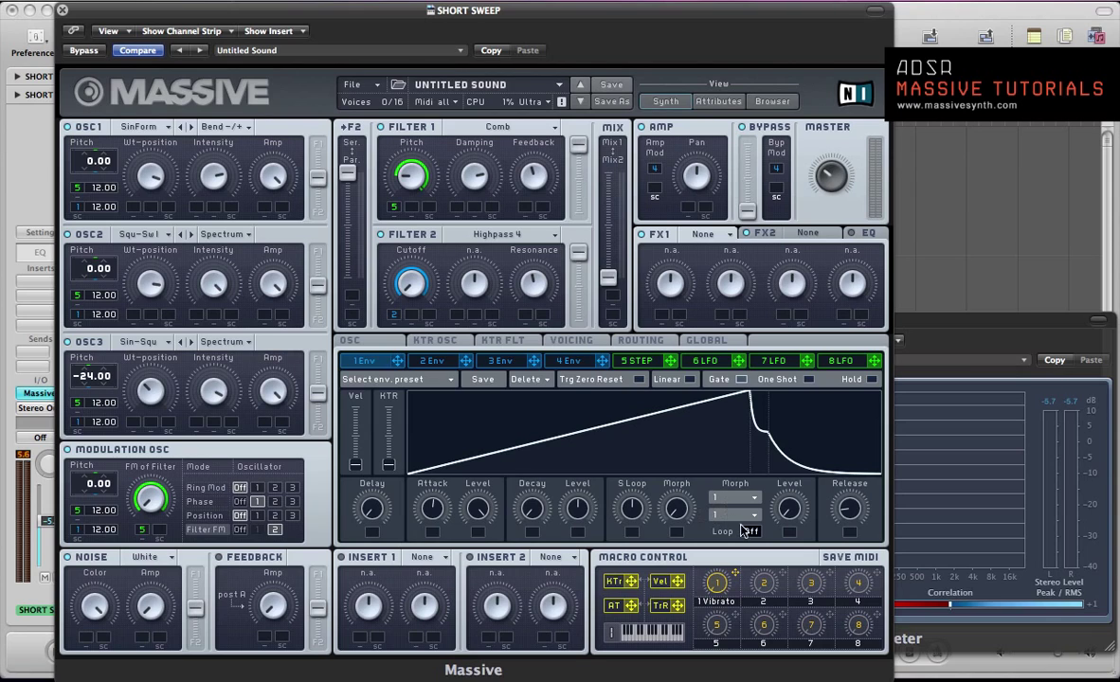
left_click_drag(751, 531, 802, 294)
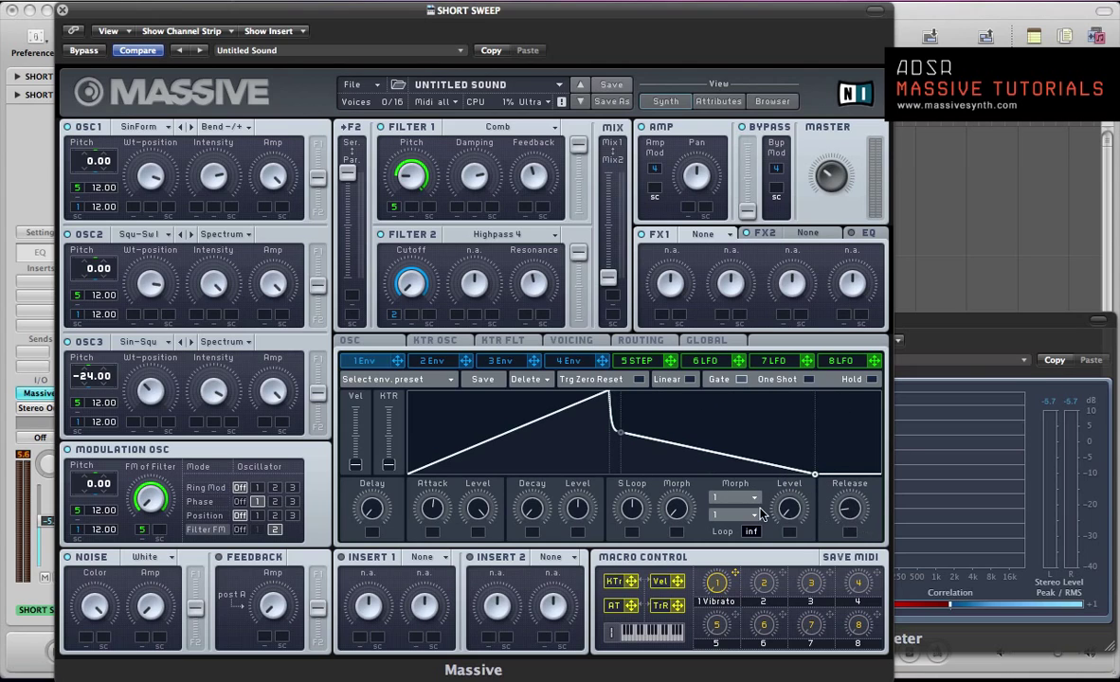
Try several curve shapes and settle on curve 17 as the first loop morph shape
left_click(720, 499)
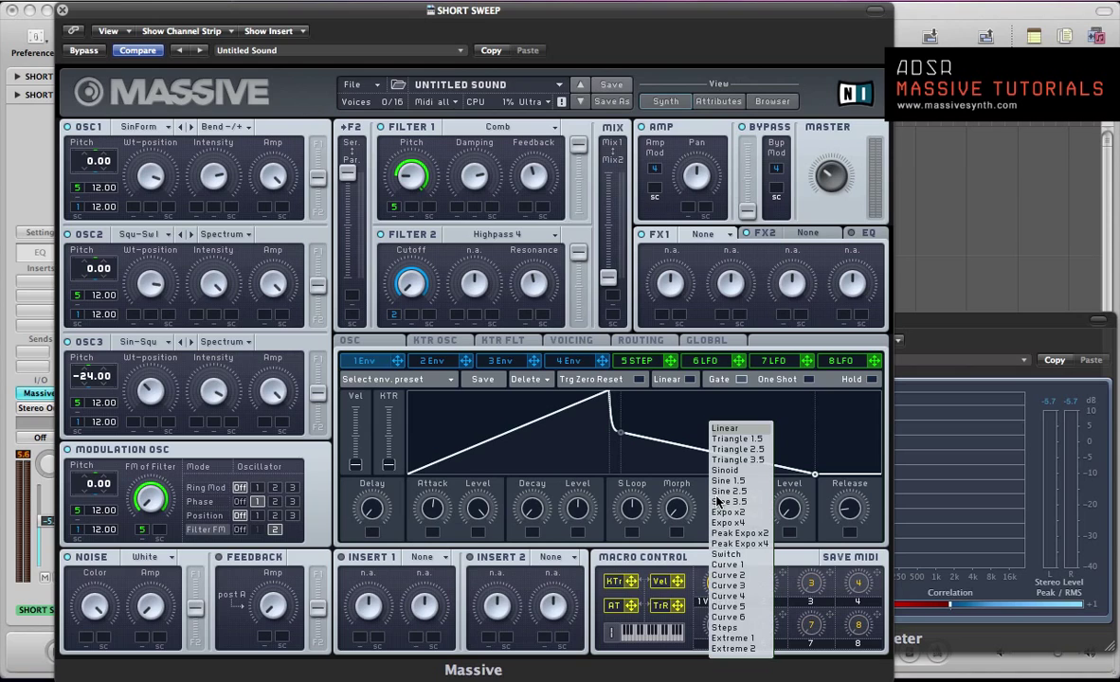
left_click(730, 566)
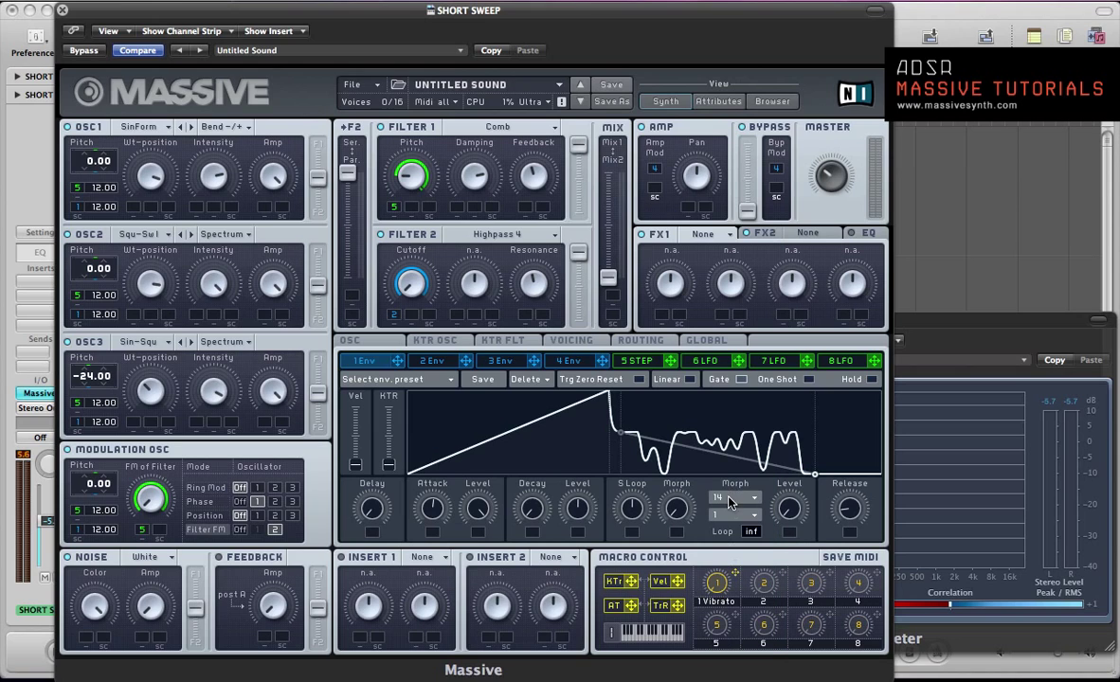
left_click(728, 507)
left_click(724, 549)
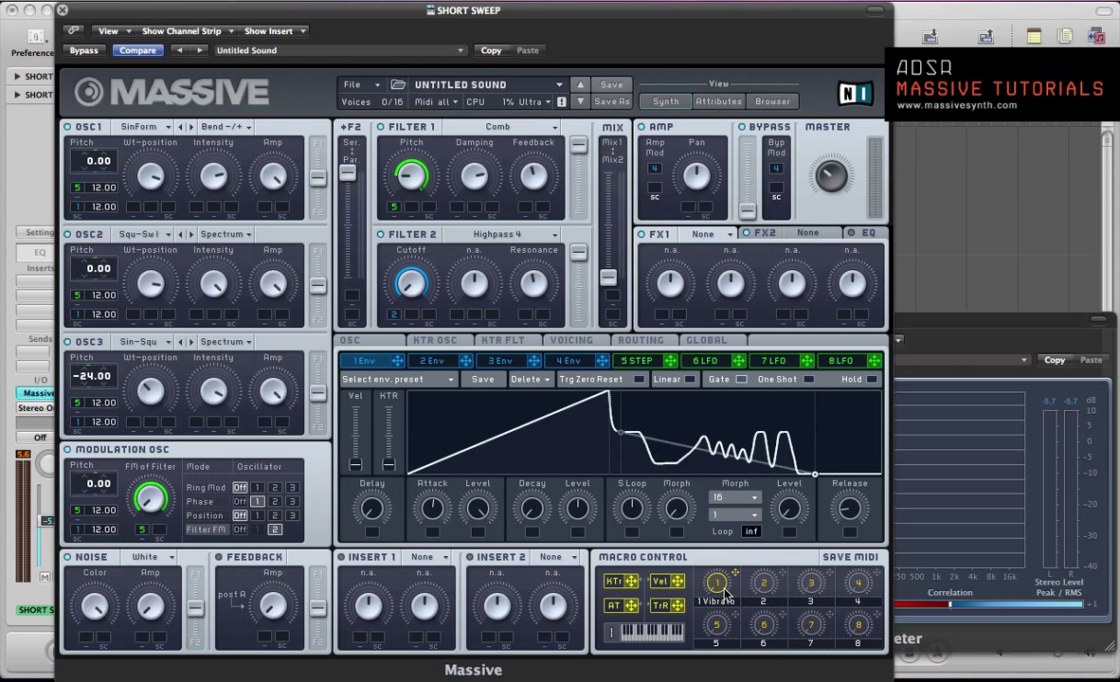
left_click(718, 502)
left_click(717, 523)
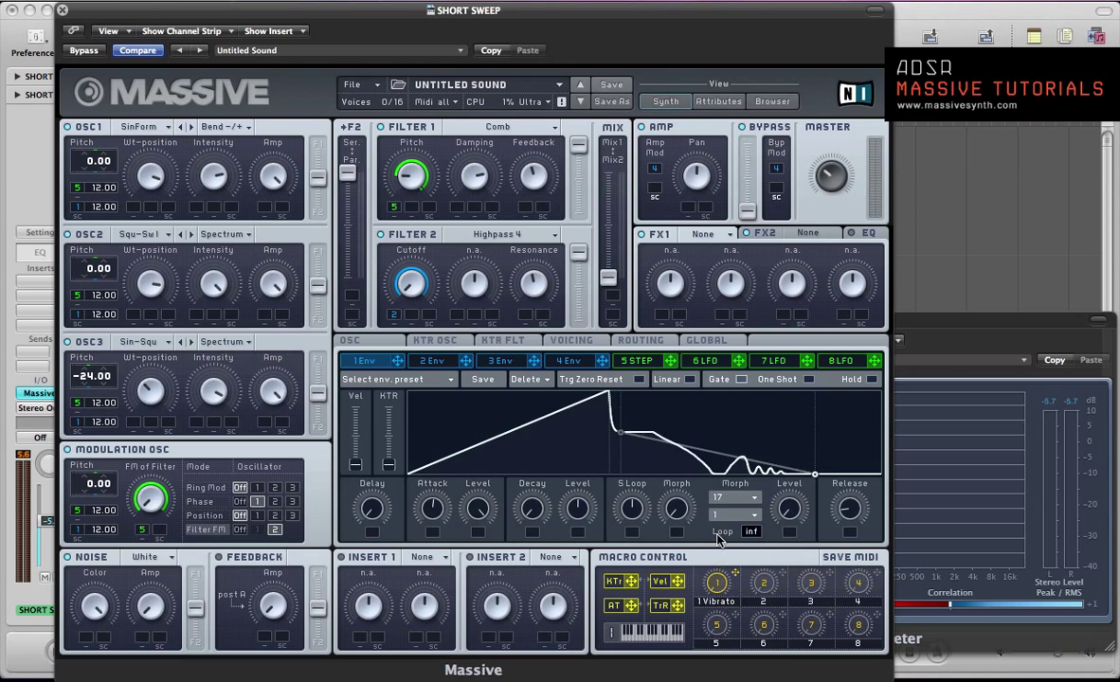
left_click(739, 507)
left_click(731, 510)
Set the second loop morph shape to curve 19
left_click(722, 518)
left_click(728, 623)
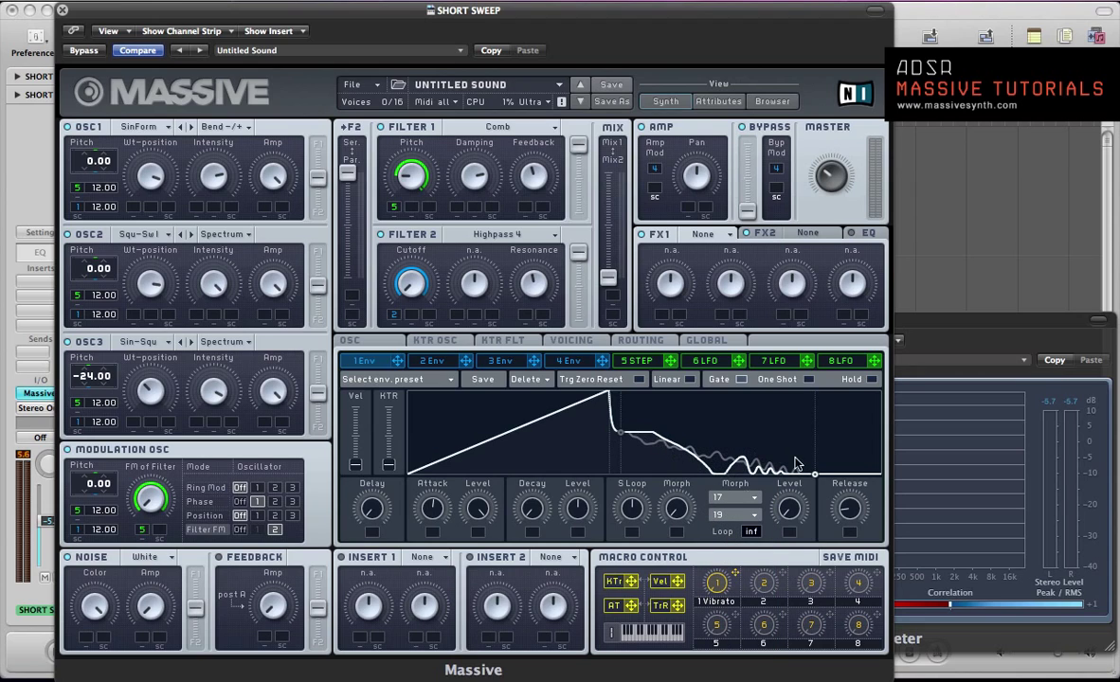
left_click(715, 510)
left_click(798, 360)
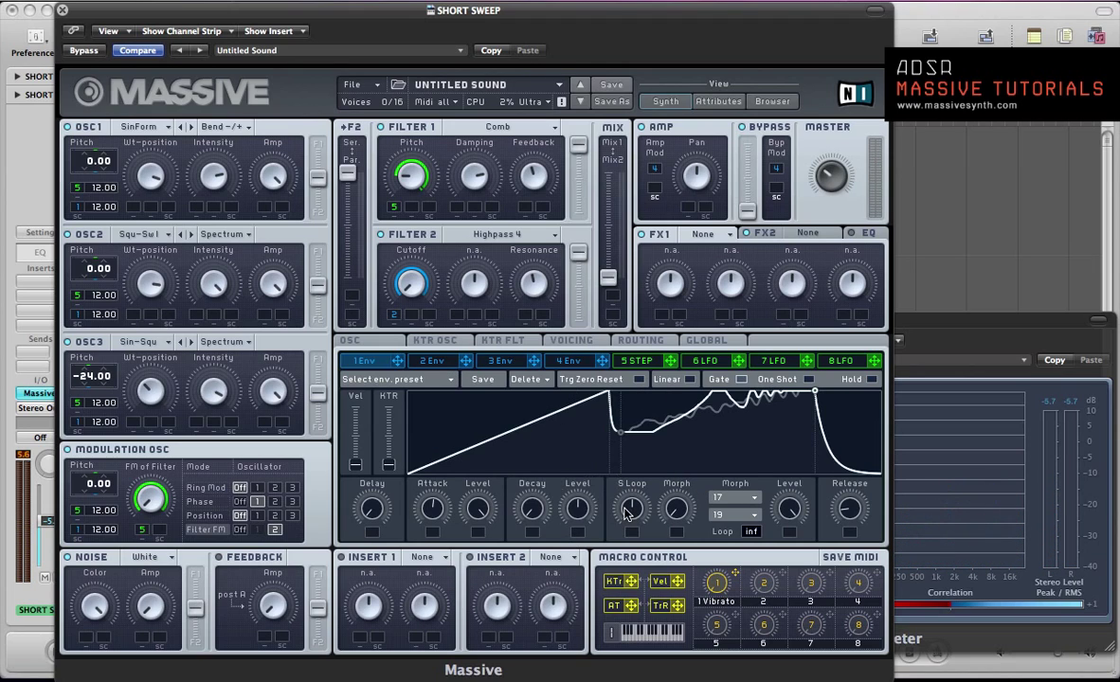
Nudge the S Loop knob and route envelope 2 to Filter 2's cutoff
mouse_move(627, 512)
left_mouse_down()
mouse_move(625, 578)
mouse_move(620, 514)
left_mouse_up()
left_click(445, 365)
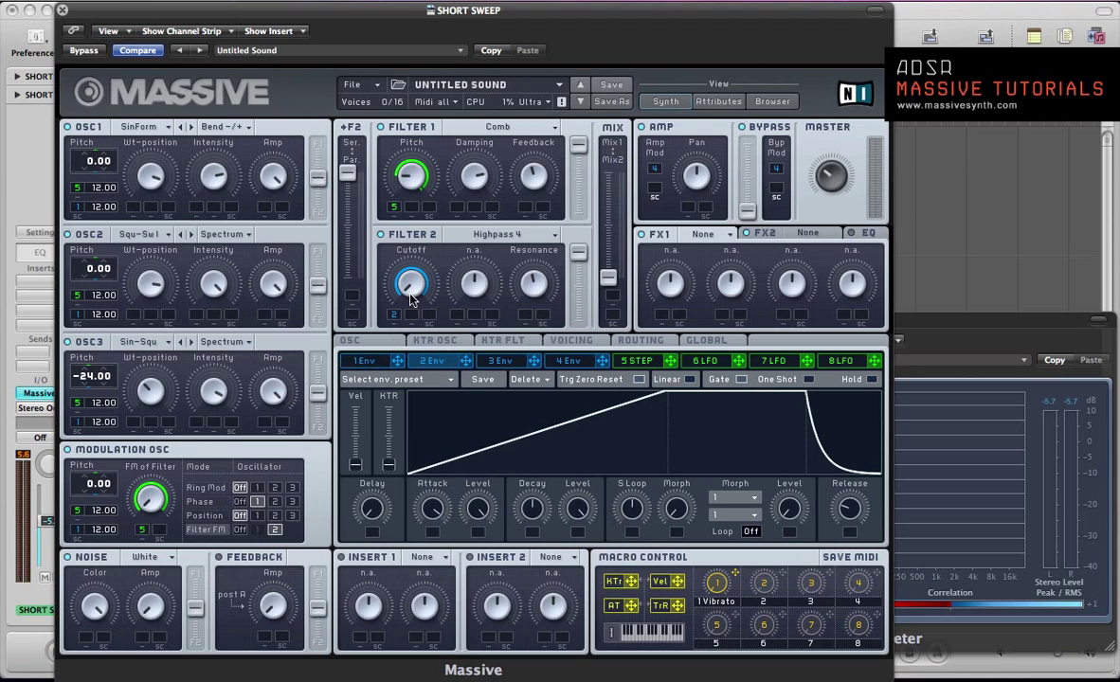
left_click_drag(388, 321, 393, 317)
left_click(364, 361)
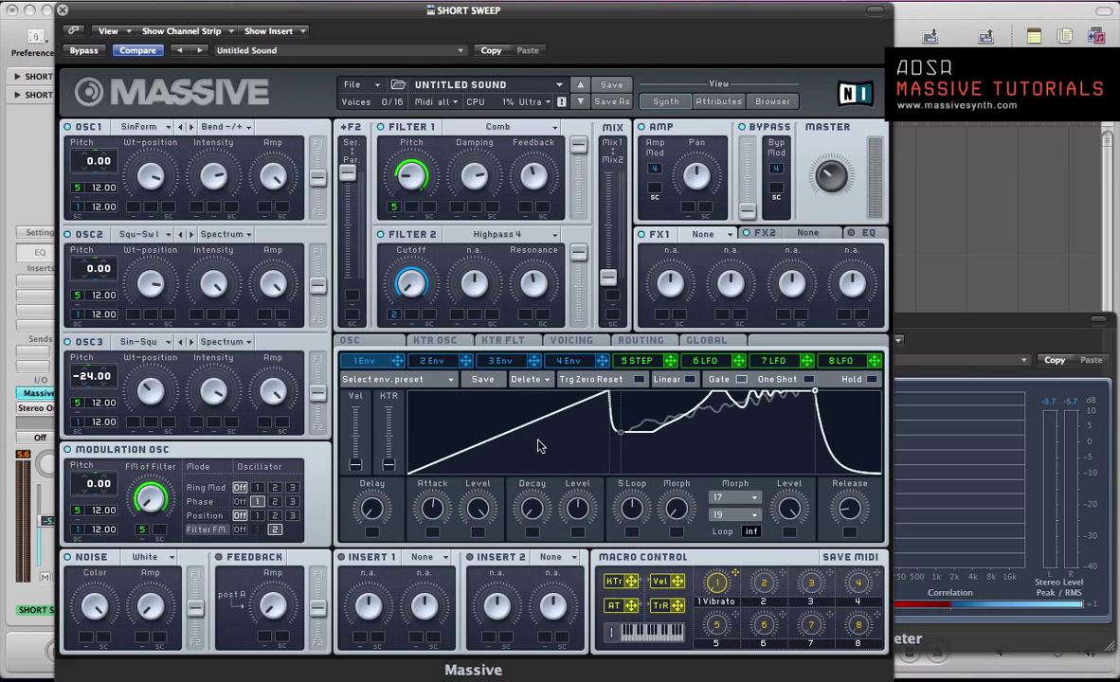
Route envelope 2 to envelope 1's S Loop position and set its modulation depth
left_click_drag(465, 361, 631, 531)
left_click_drag(631, 530, 635, 586)
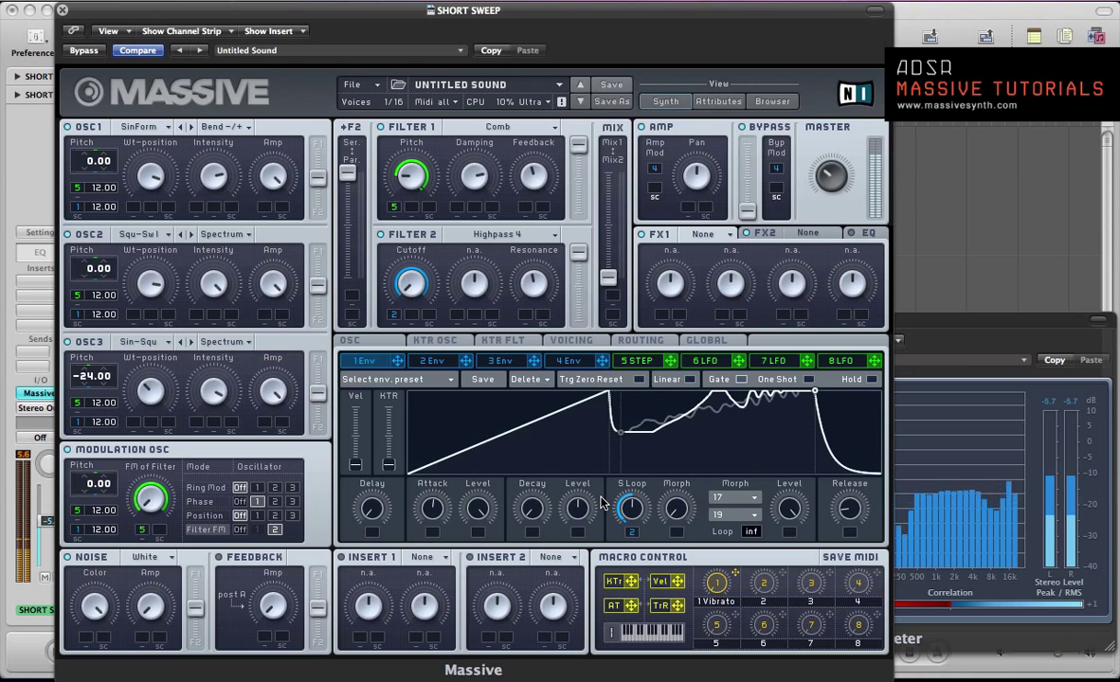
left_click(419, 361)
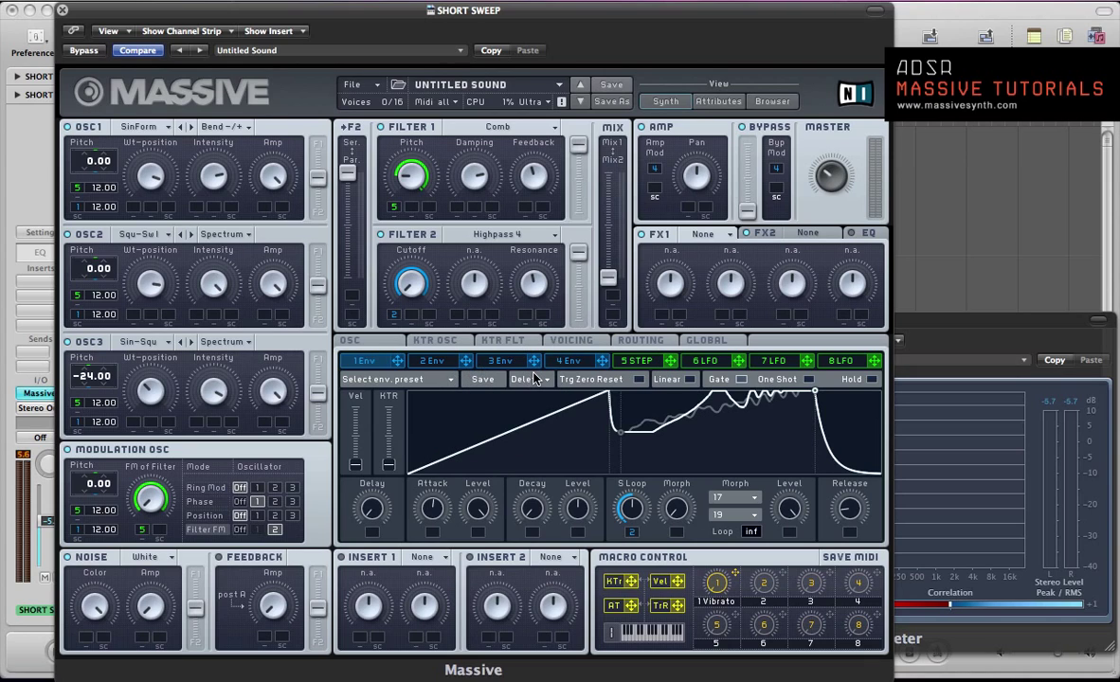
Load Dimension Expander into FX1 and Chorus Ensemble into FX2, then show the Voicing page
left_click(702, 237)
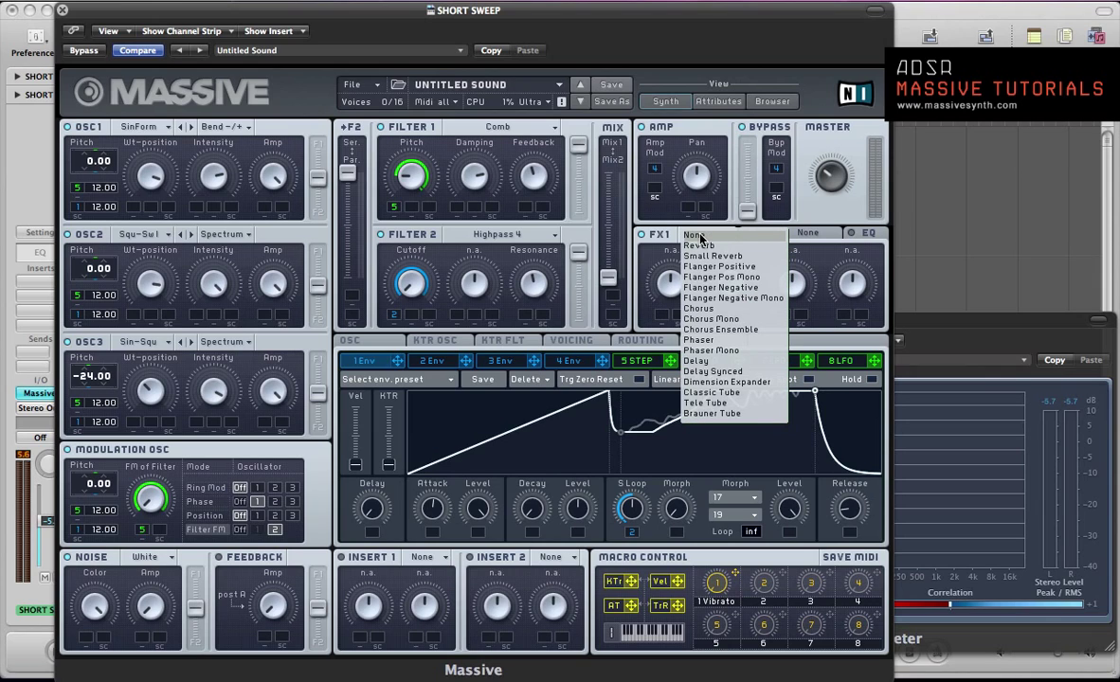
left_click(706, 382)
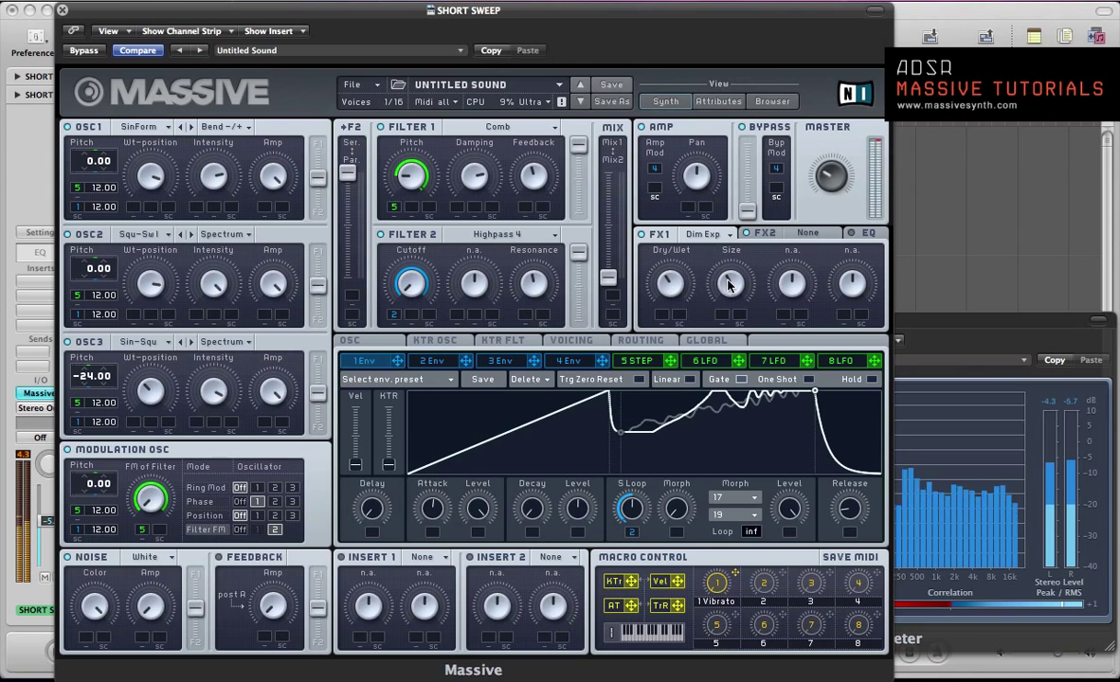
left_click(764, 233)
left_click(807, 233)
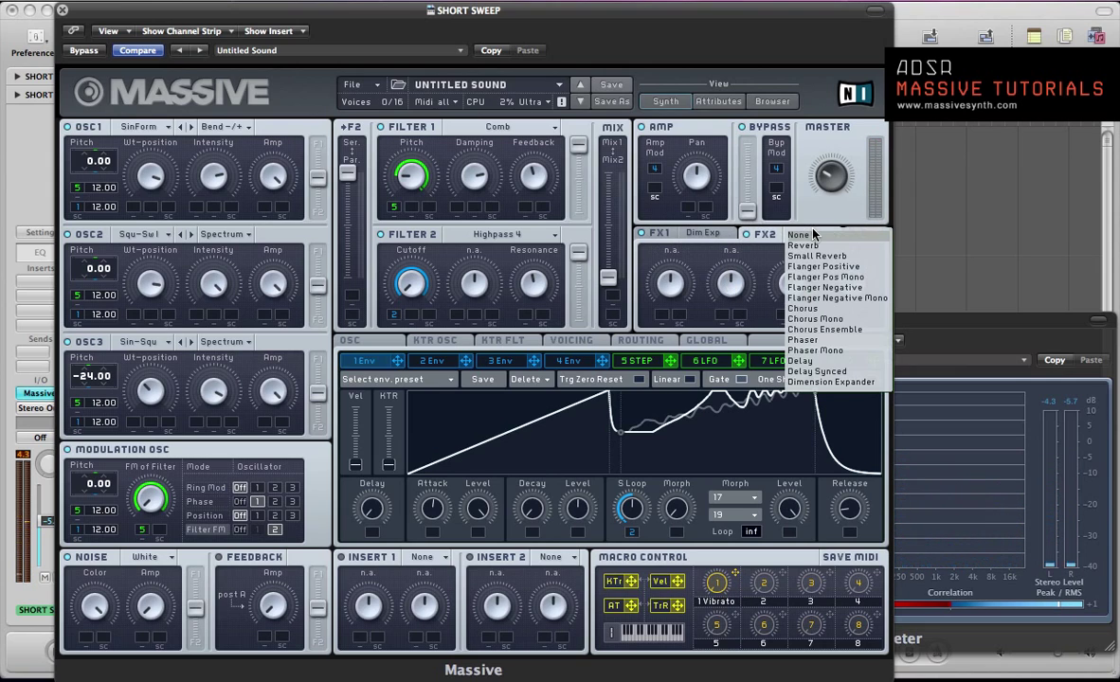
left_click(815, 330)
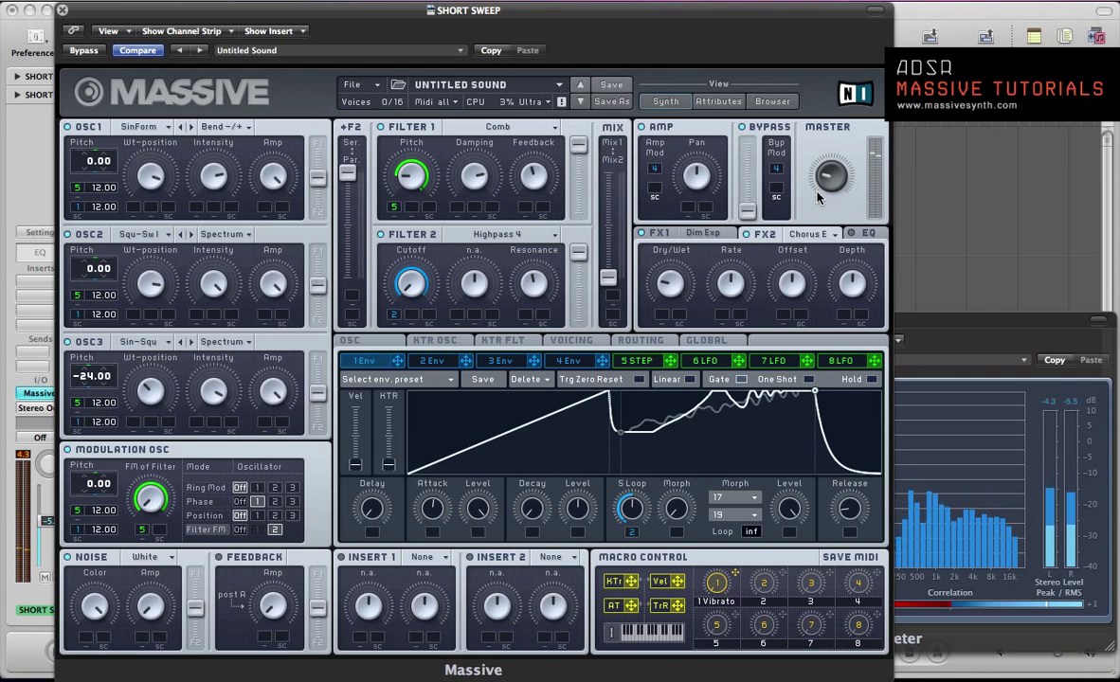
left_click(551, 344)
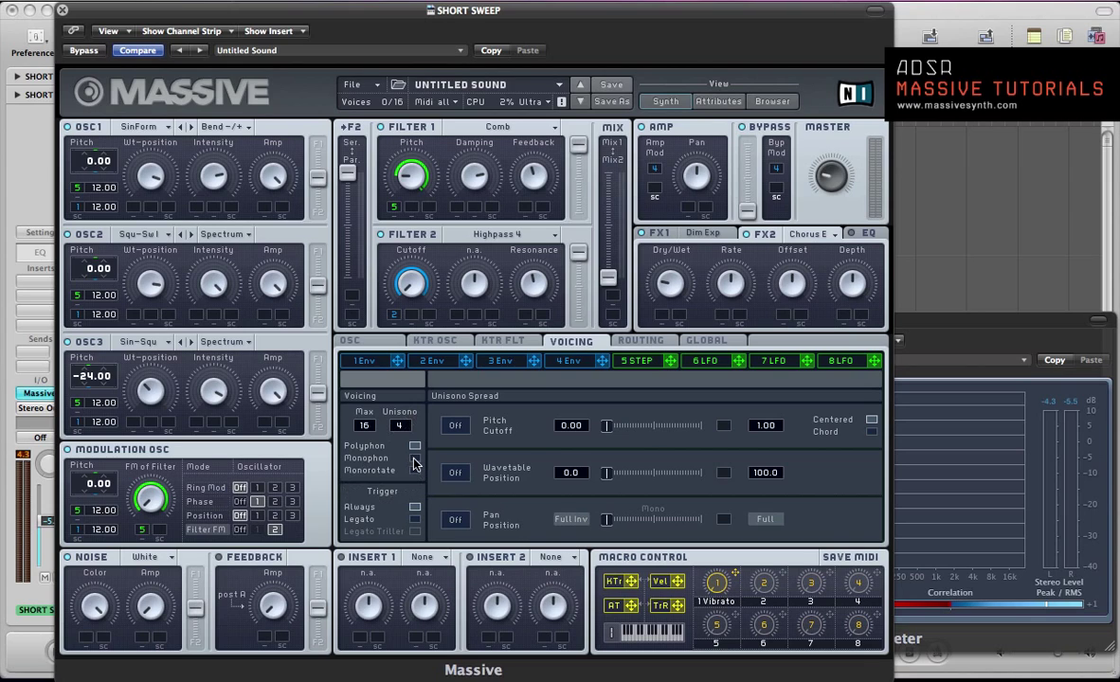
Enable Monophon and turn on Pitch/Cutoff and Pan Position unison spread, widening each slightly
left_click(414, 458)
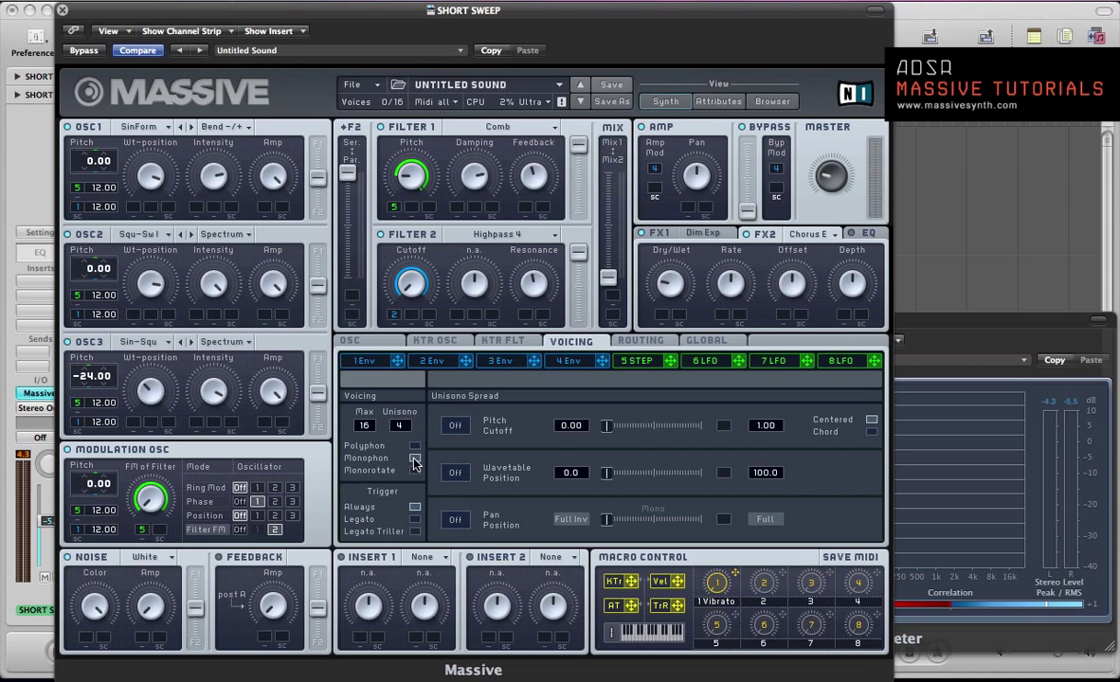
left_click(455, 426)
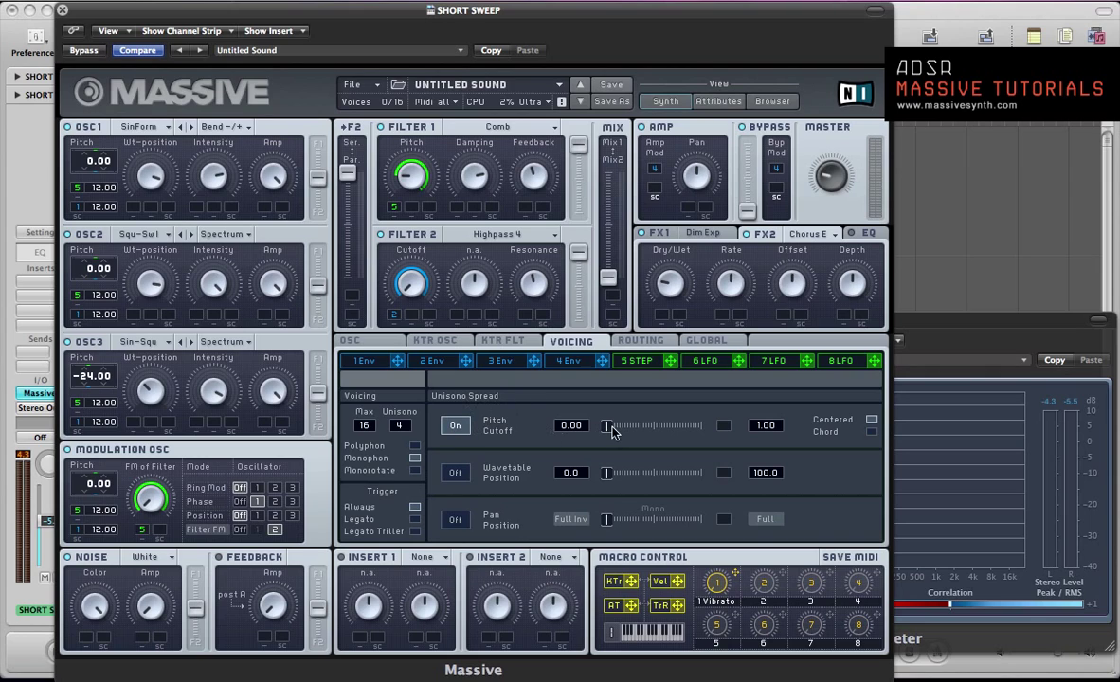
mouse_move(608, 429)
left_mouse_down()
mouse_move(630, 432)
mouse_move(617, 432)
left_mouse_up()
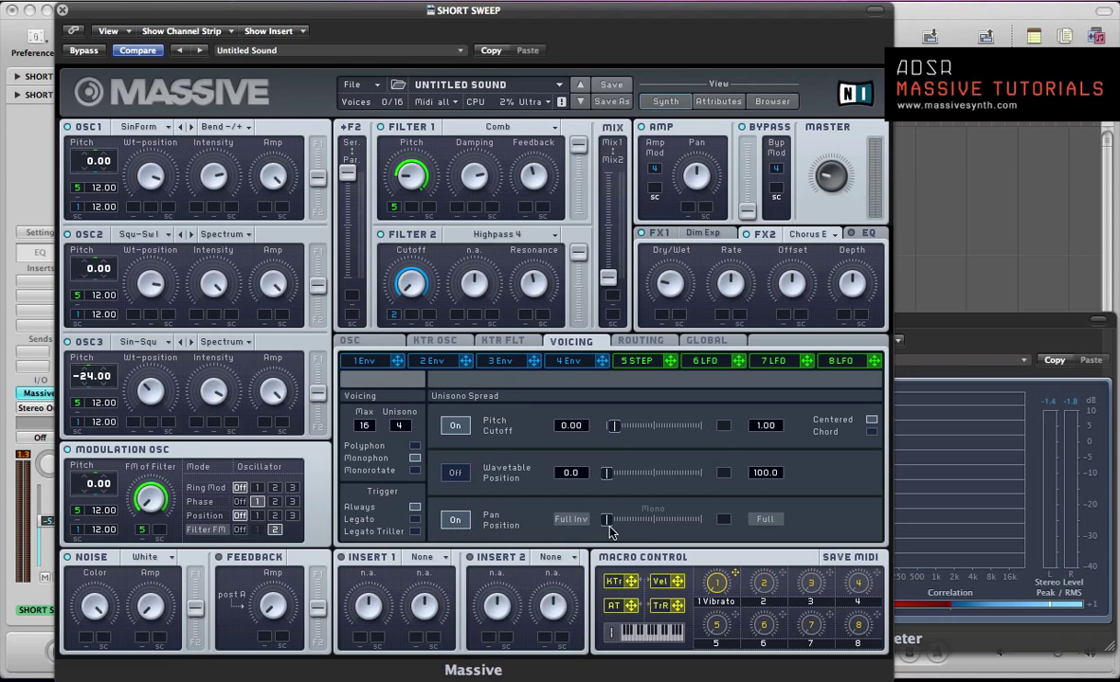
left_click_drag(610, 524, 622, 524)
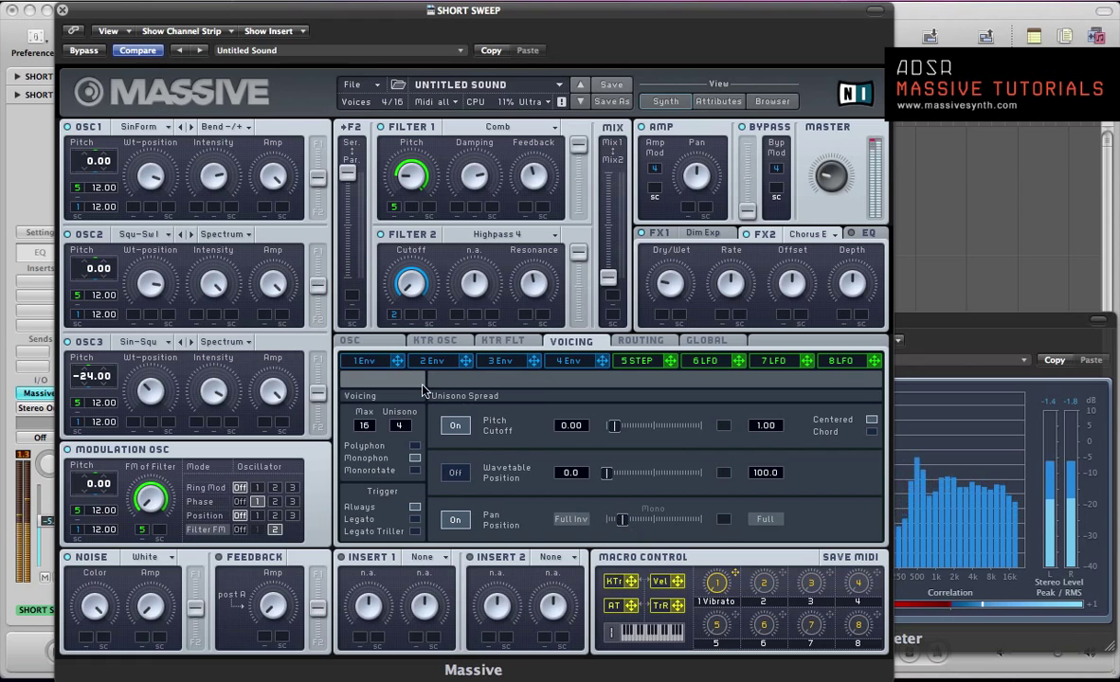
left_click(351, 338)
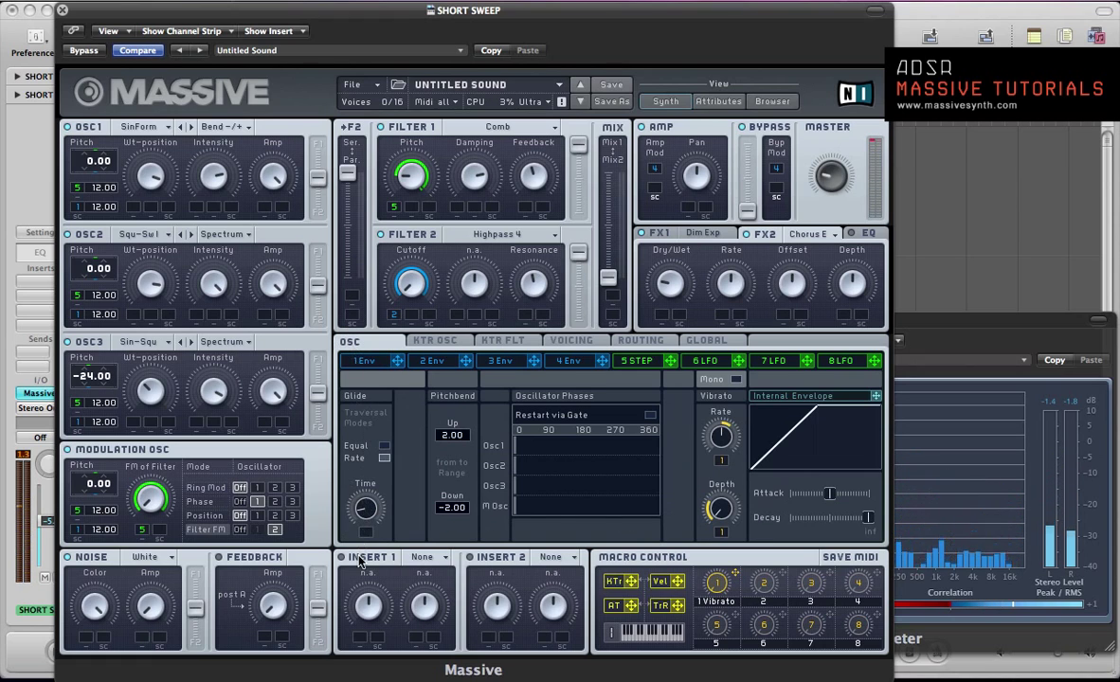
Hide the plug-in windows and play the SHORT SWEEP region in the arrangement
key("v")
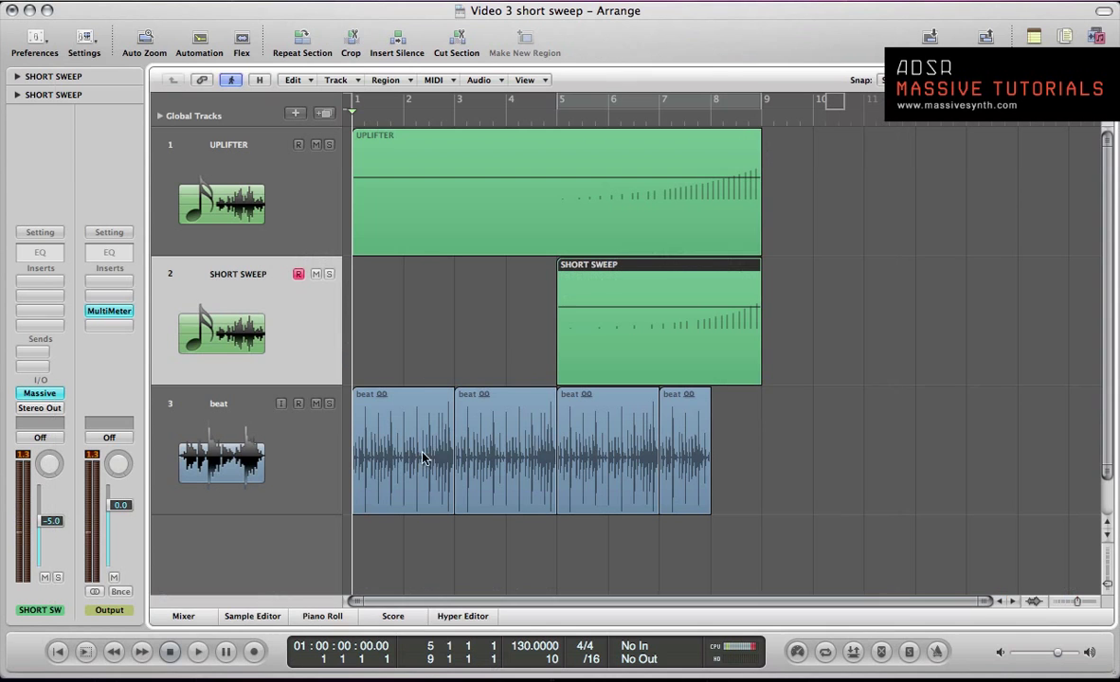
left_click(568, 309)
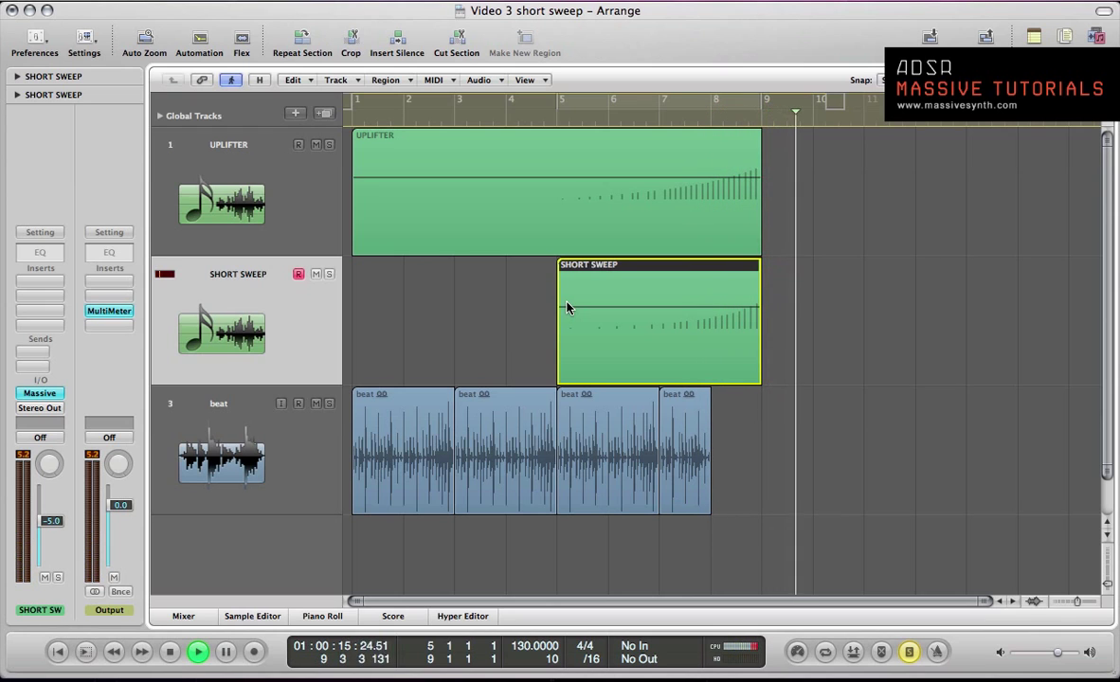
key("space")
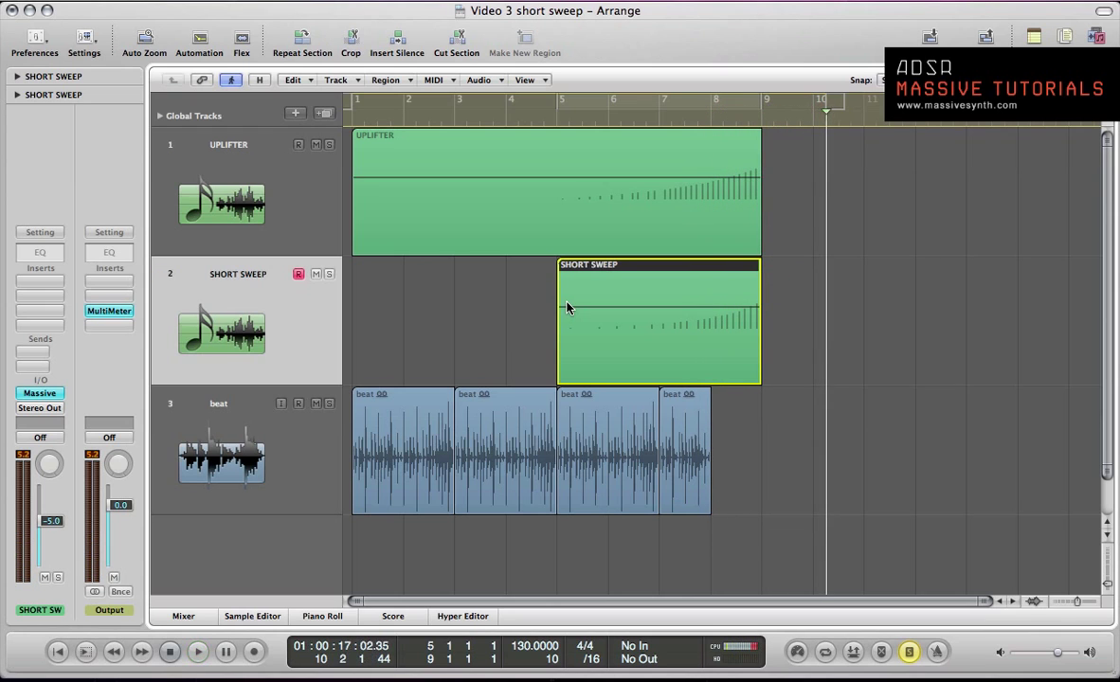
Inspect SHORT SWEEP's pitch-bend curve in the Piano Roll's Bender lane, then reopen Massive
double_click(568, 307)
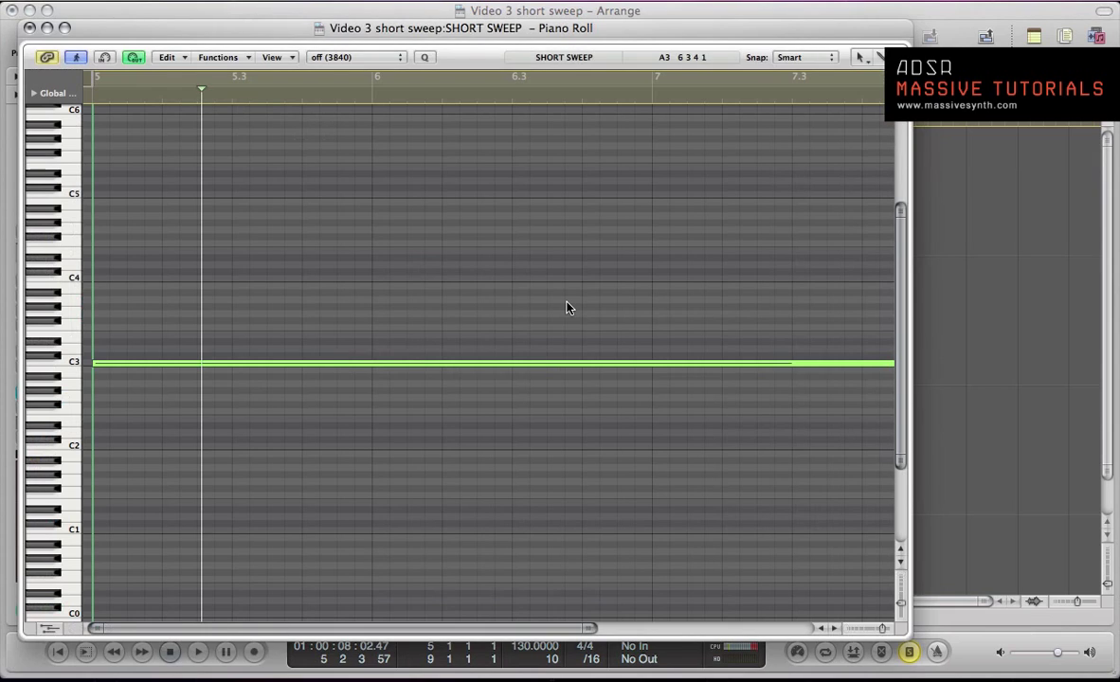
left_click(57, 628)
left_click(338, 444, "ctrl+alt")
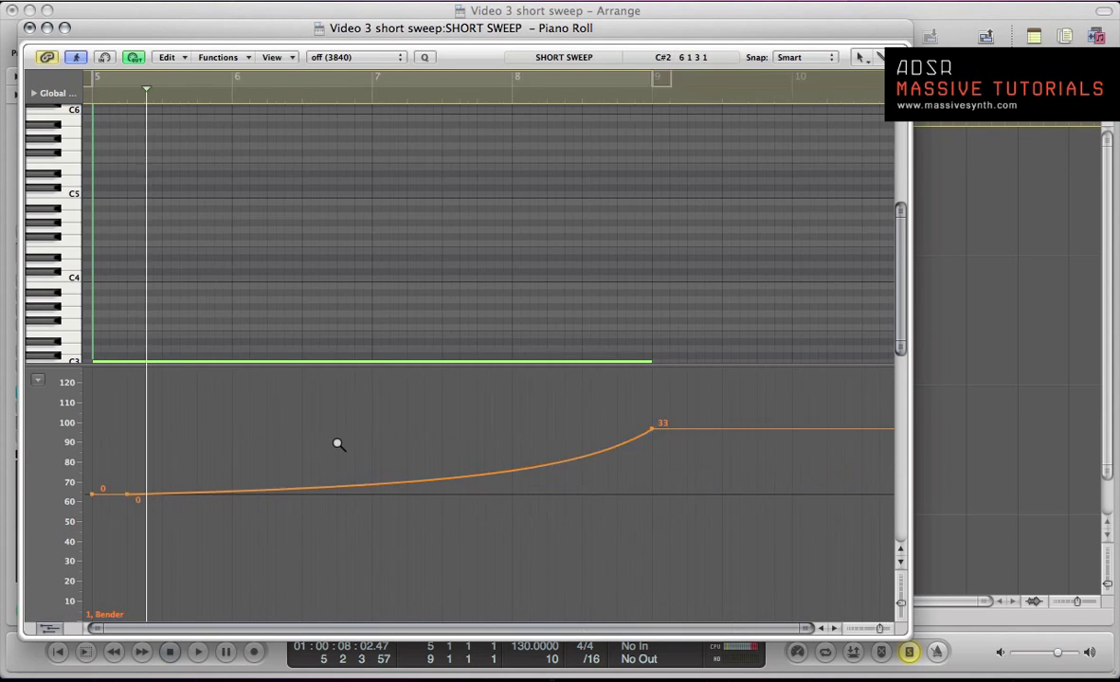
left_click(338, 443, "ctrl+alt")
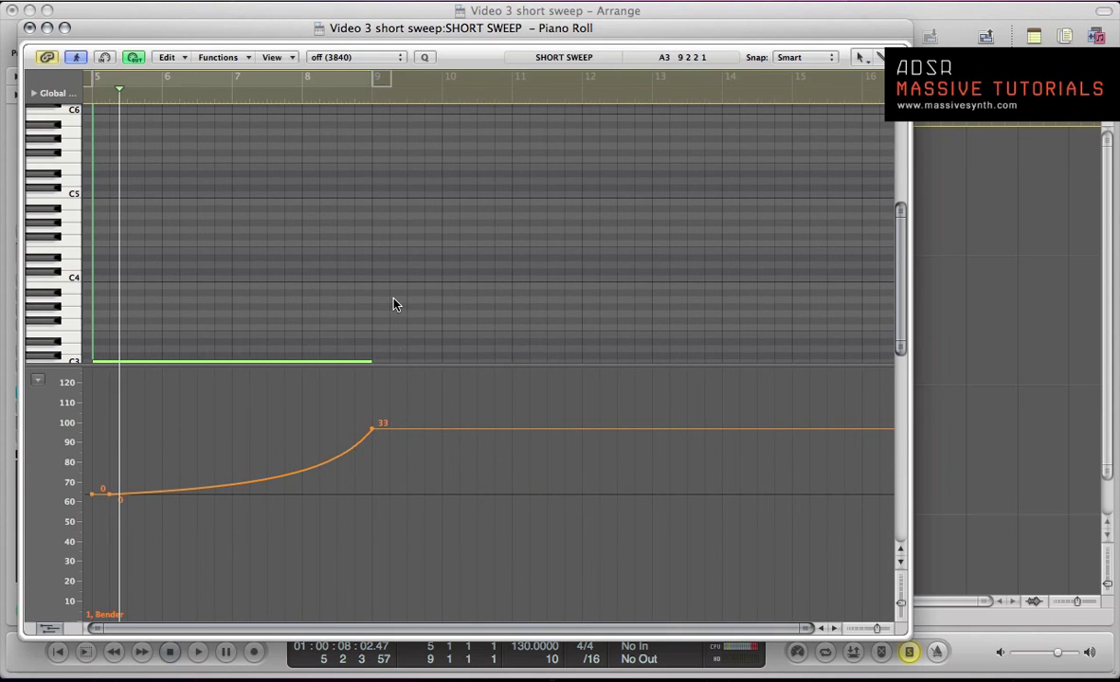
key("super+w")
key("v")
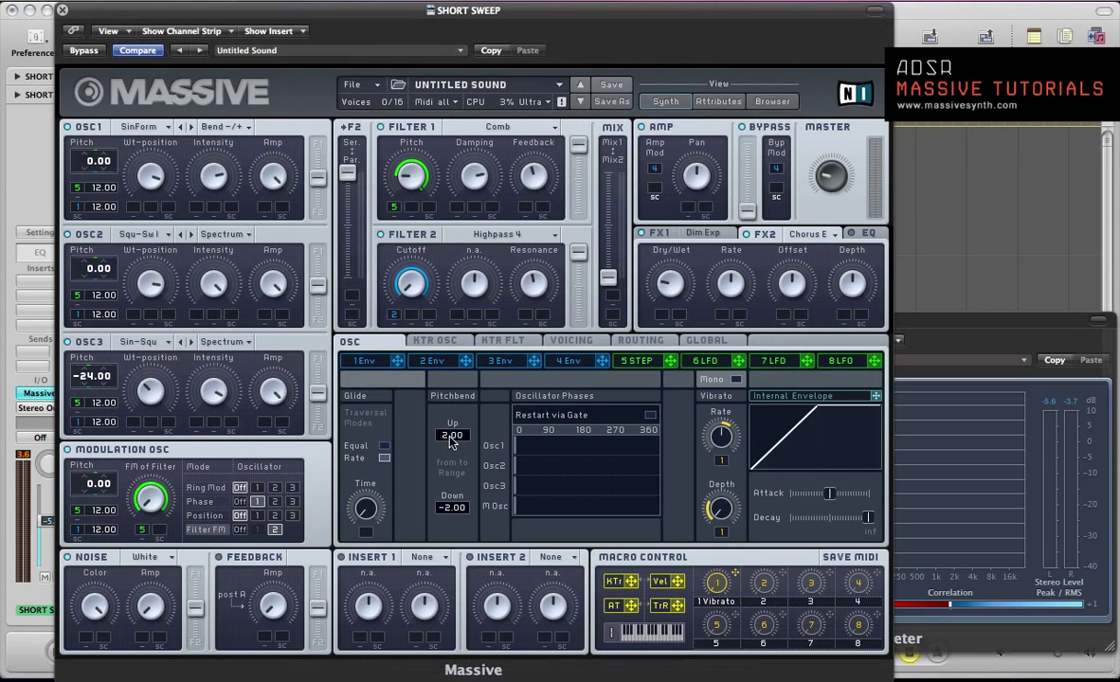
Raise Massive's Pitchbend Up range from 2.00 to 12.00
left_click_drag(448, 439, 459, 423)
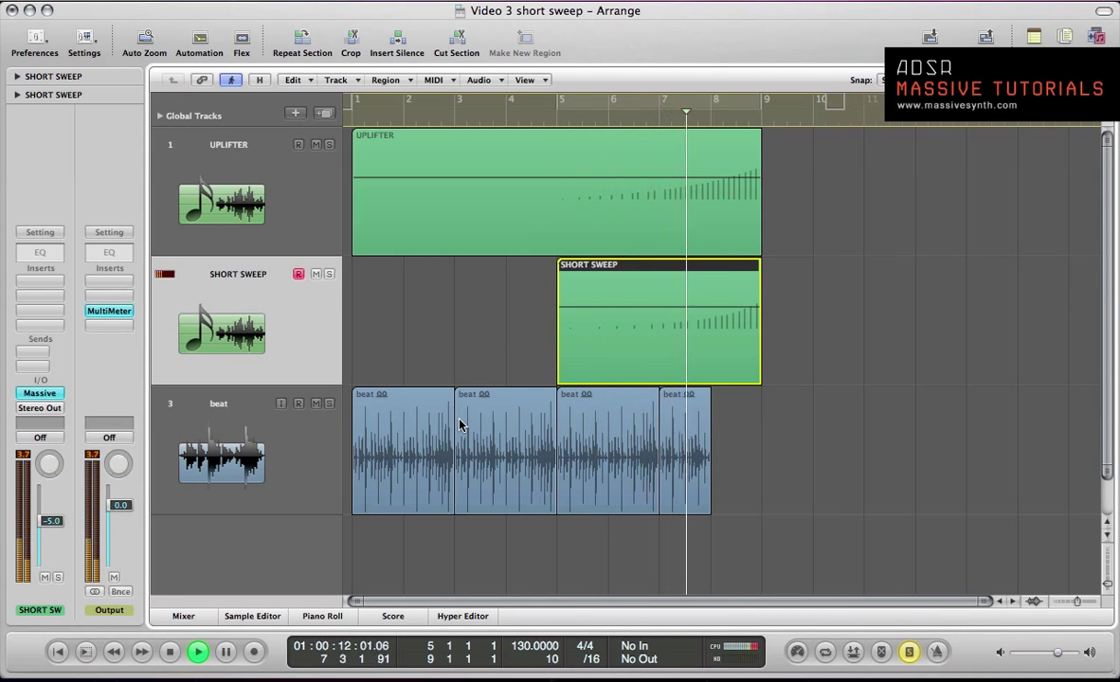
Restart playback from bar 1 with the UPLIFTER track selected, then bring Massive back up
key("space")
left_click(453, 353)
left_click(459, 213)
key("space")
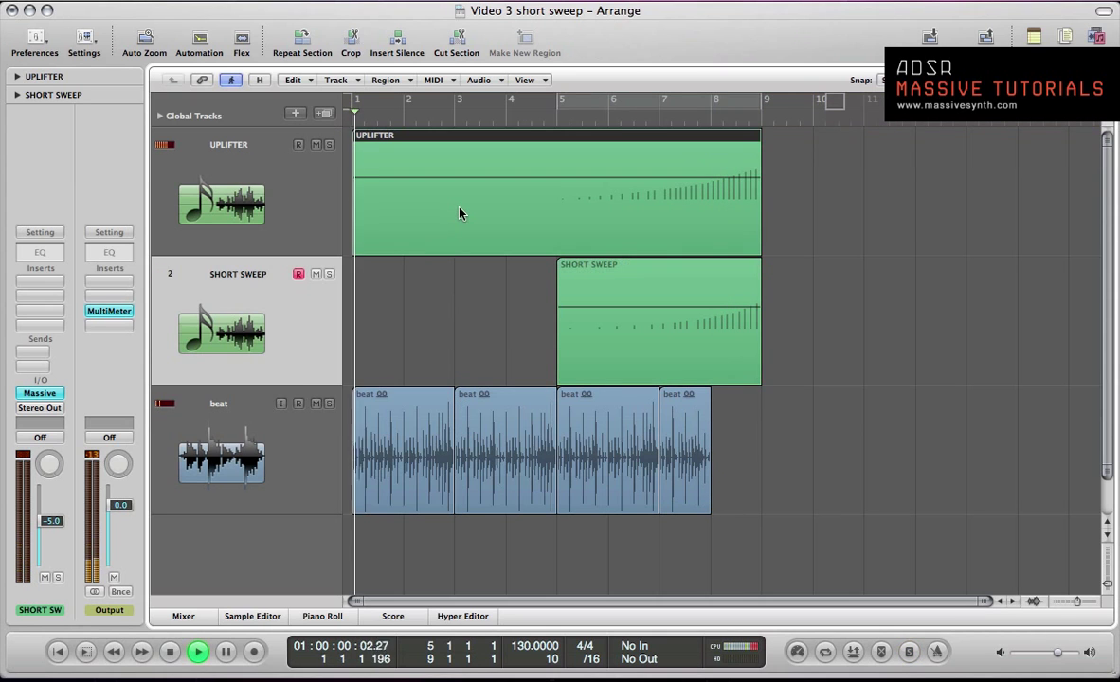
key("v")
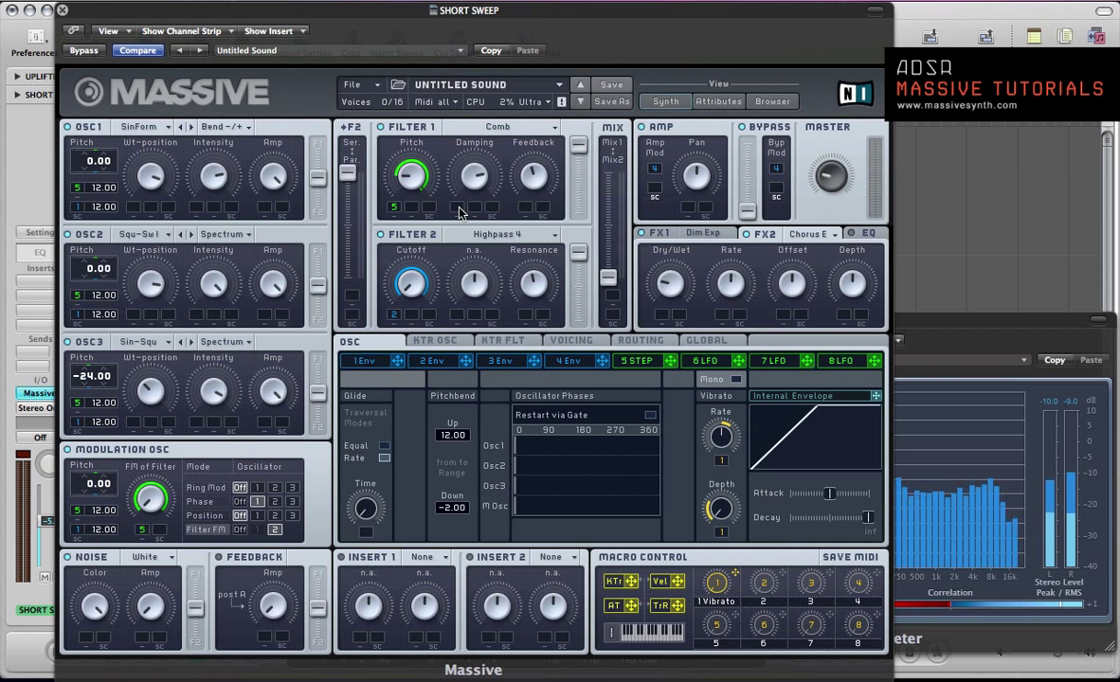